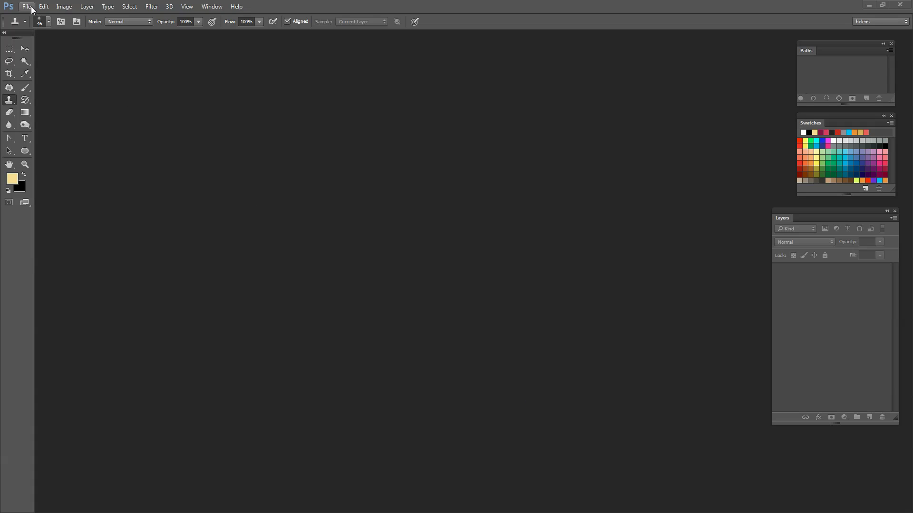
# Step: Create a new 1000 x 1000 pixel RGB document at 72 pixels/inch with transparent contents and move its window toward the workspace centre
pyautogui.click(26, 6)
pyautogui.click(44, 18)
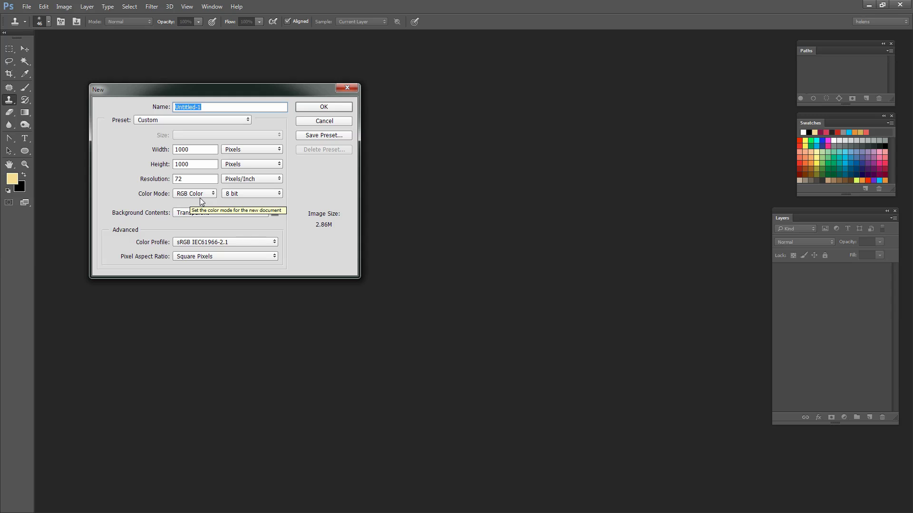
pyautogui.click(331, 107)
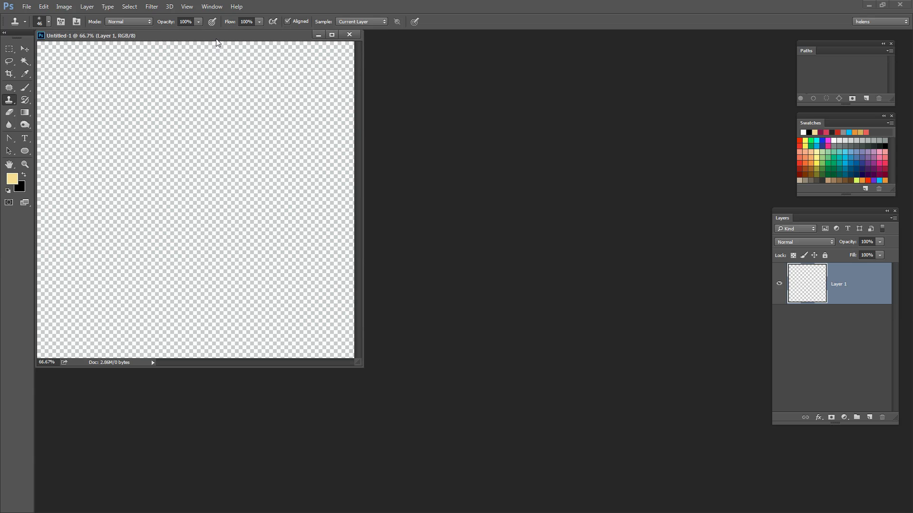
pyautogui.moveTo(233, 37); pyautogui.dragTo(391, 88)
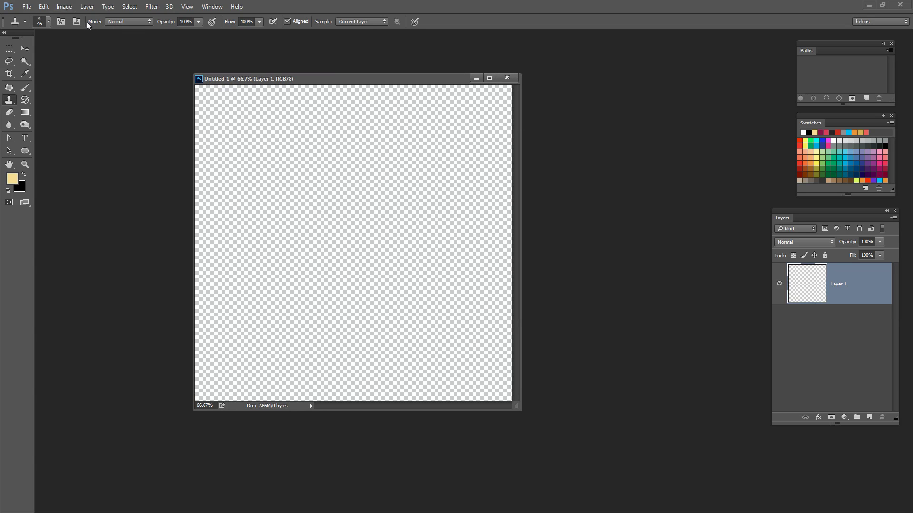
# Step: Add a pattern fill layer with the default name and move its settings dialog clear of the canvas
pyautogui.click(92, 7)
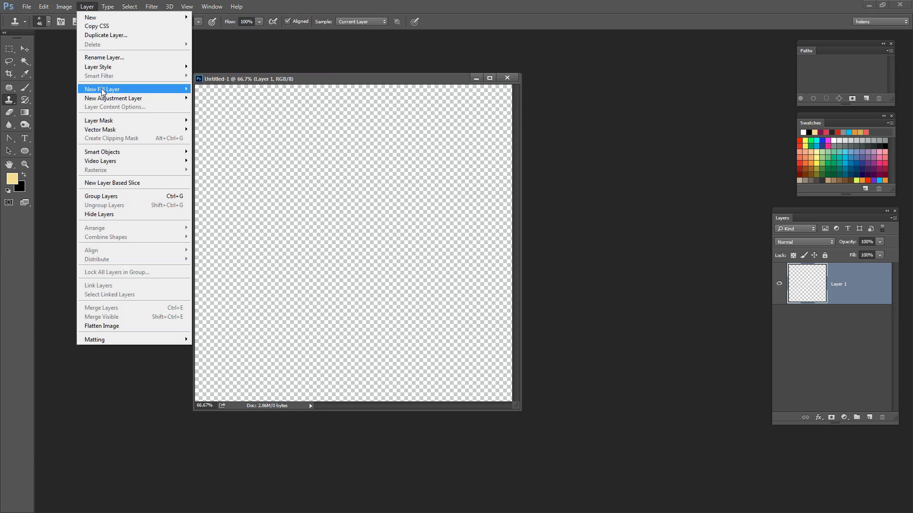
pyautogui.moveTo(102, 90)
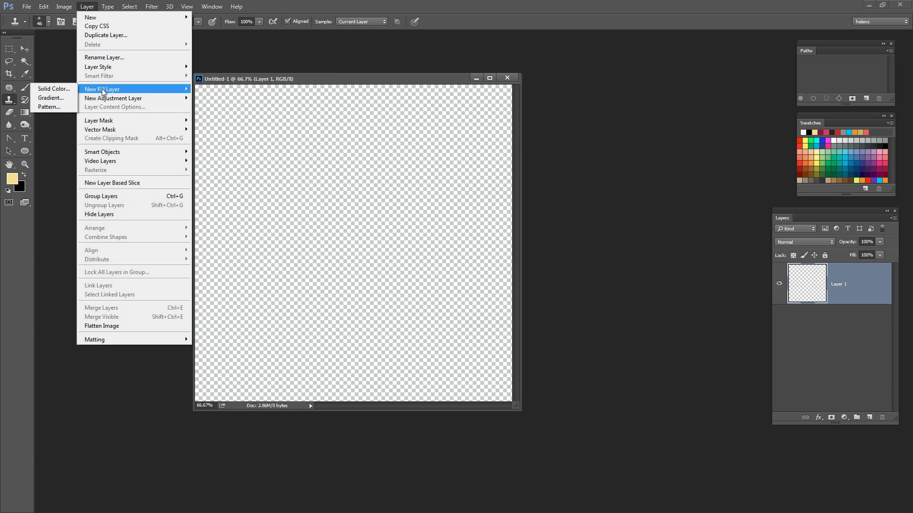
pyautogui.click(52, 109)
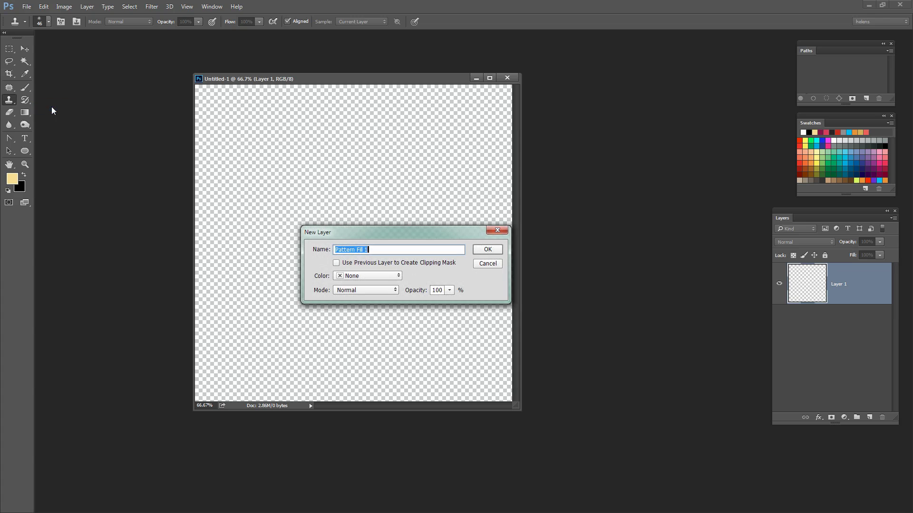
pyautogui.click(485, 251)
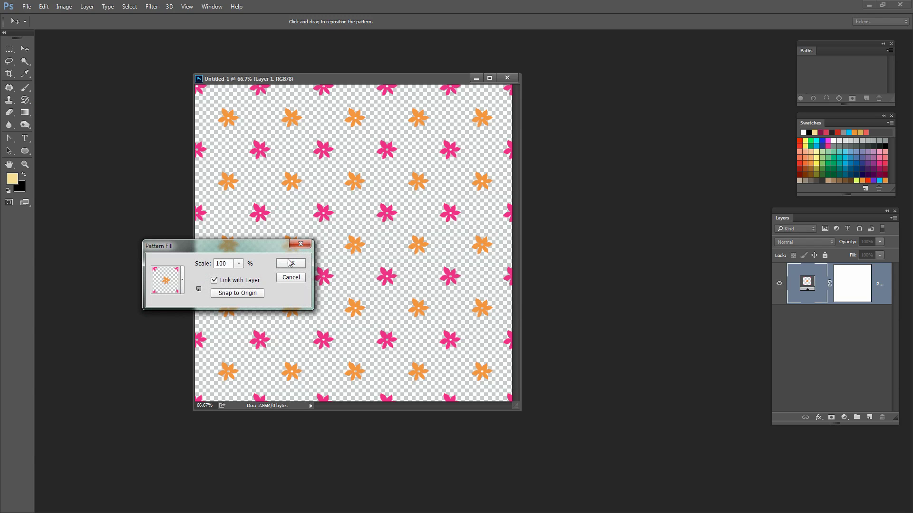
pyautogui.moveTo(249, 241); pyautogui.dragTo(180, 98)
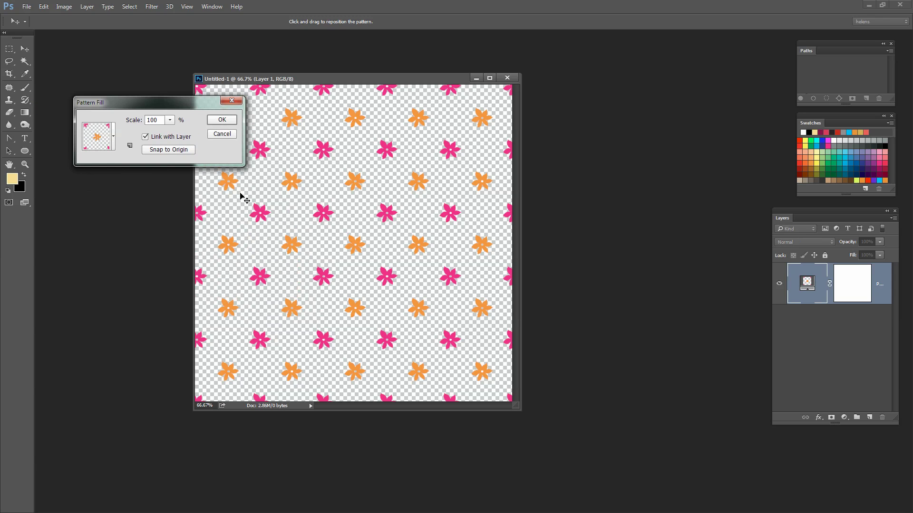
# Step: Append the Texture Fill 2 pattern set and fill the layer with its last black-and-white speckled pattern at 100% scale
pyautogui.click(113, 137)
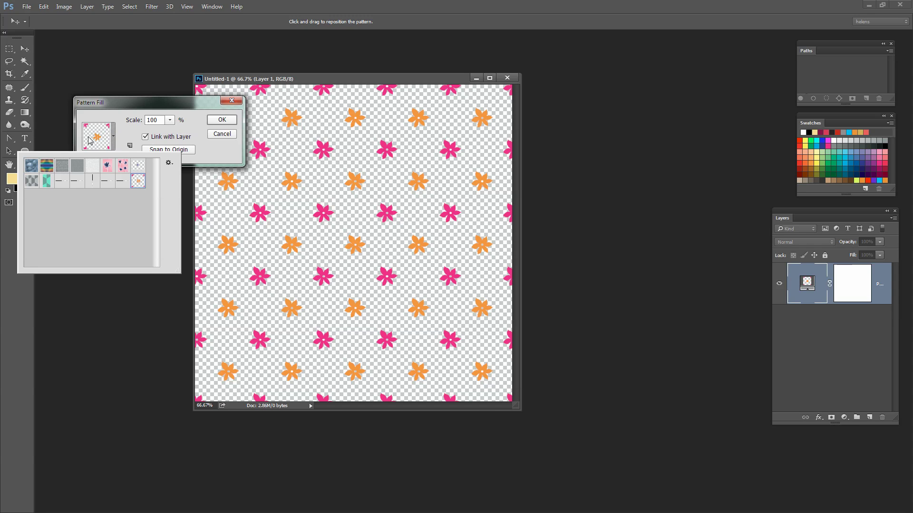
pyautogui.click(169, 164)
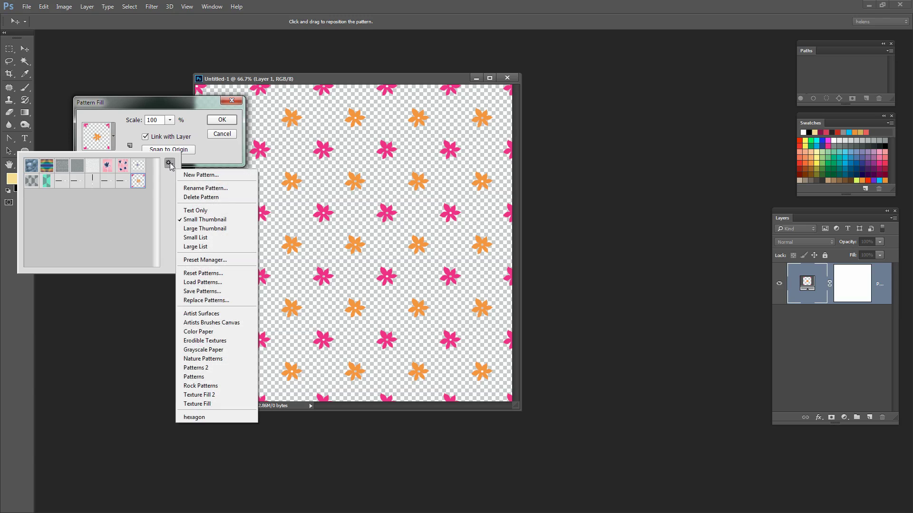
pyautogui.click(214, 395)
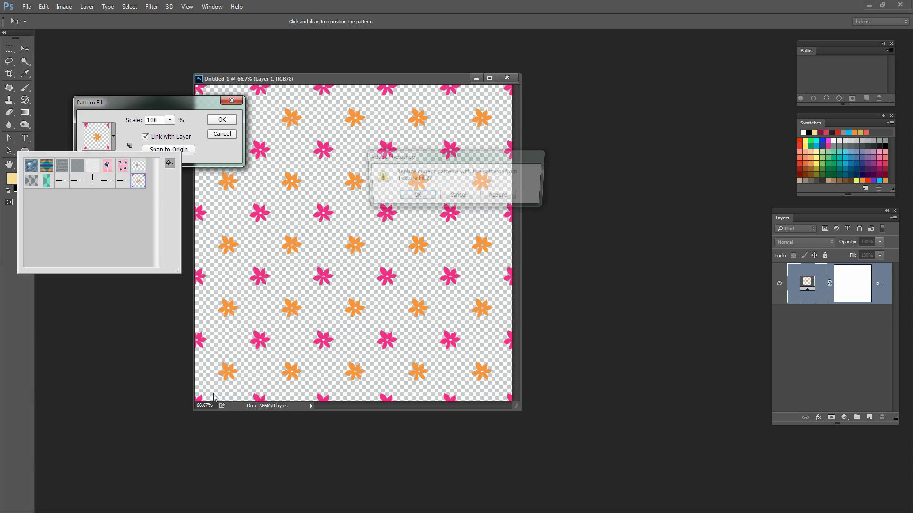
pyautogui.click(495, 196)
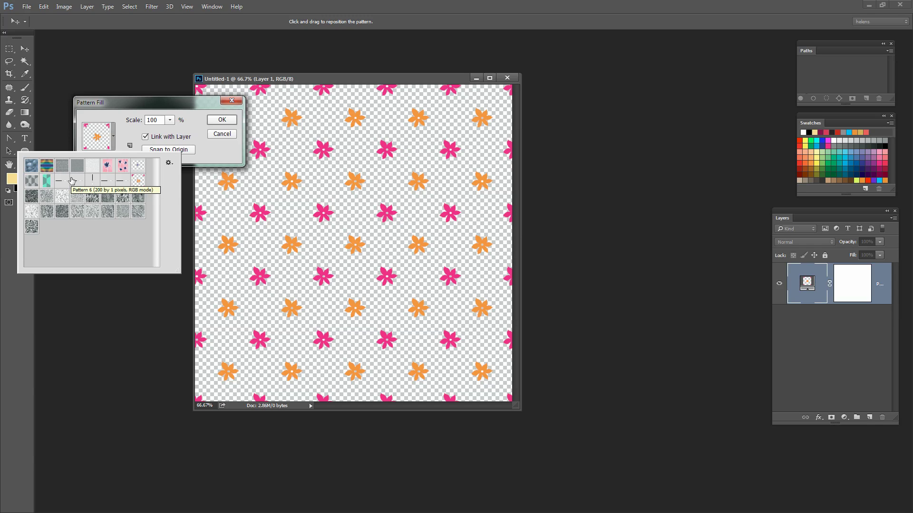
pyautogui.click(32, 229)
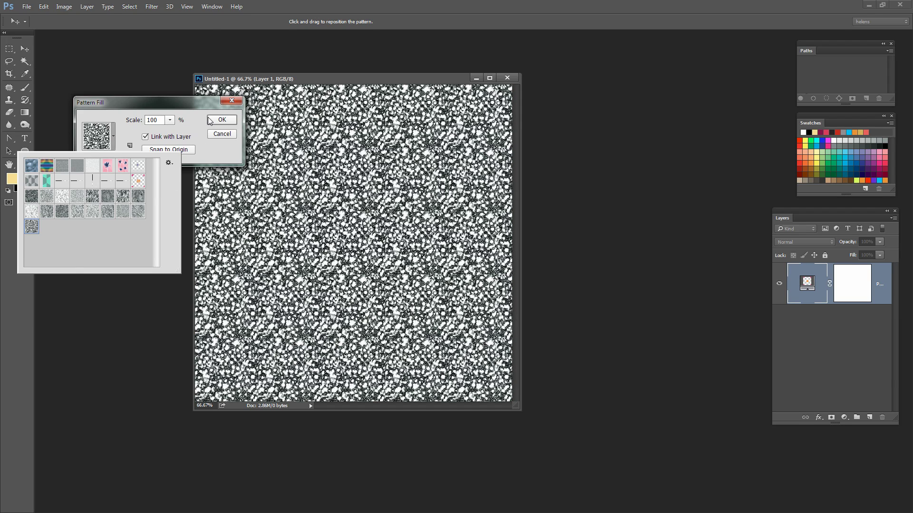
pyautogui.click(221, 120)
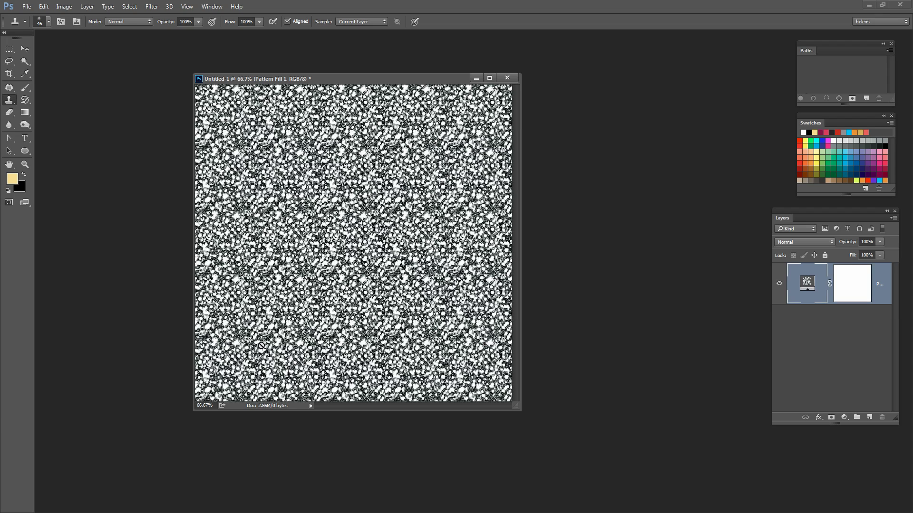
# Step: Add a second pattern fill layer with the same speckled pattern, scaled to 60%
pyautogui.click(87, 7)
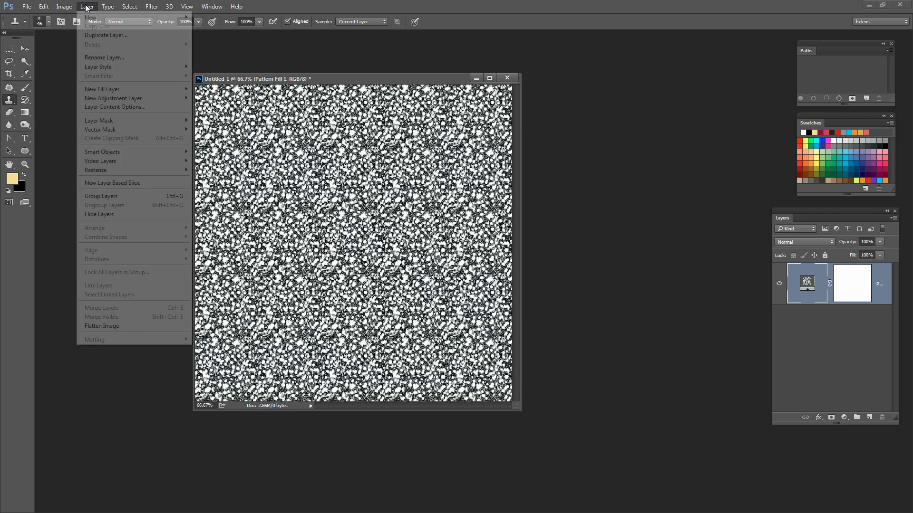
pyautogui.moveTo(103, 90)
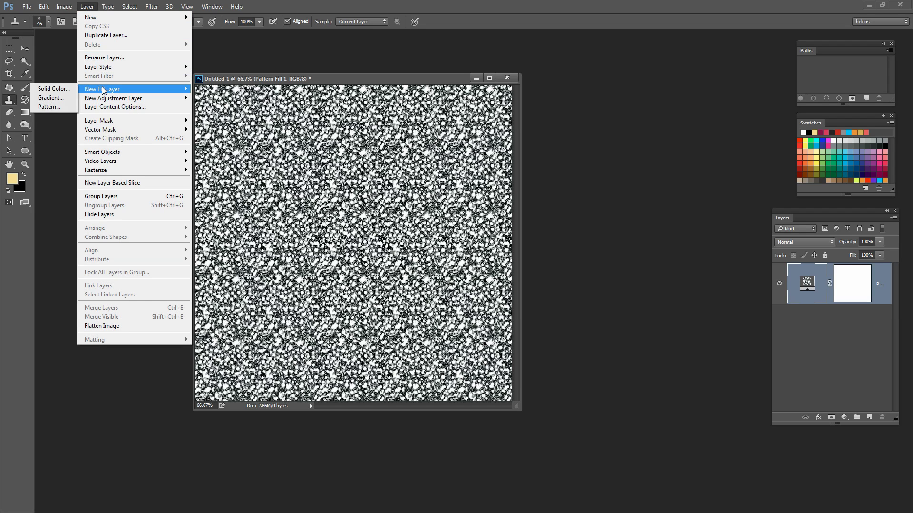
pyautogui.click(48, 107)
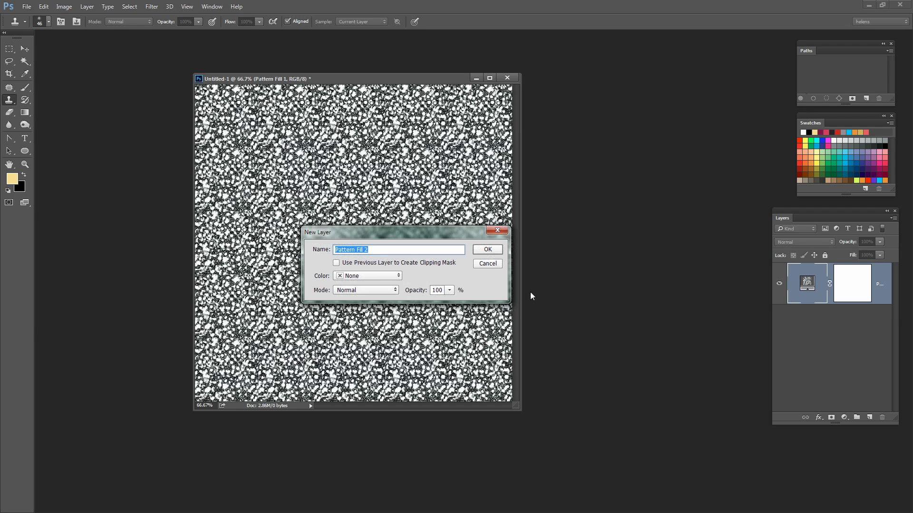
pyautogui.click(487, 250)
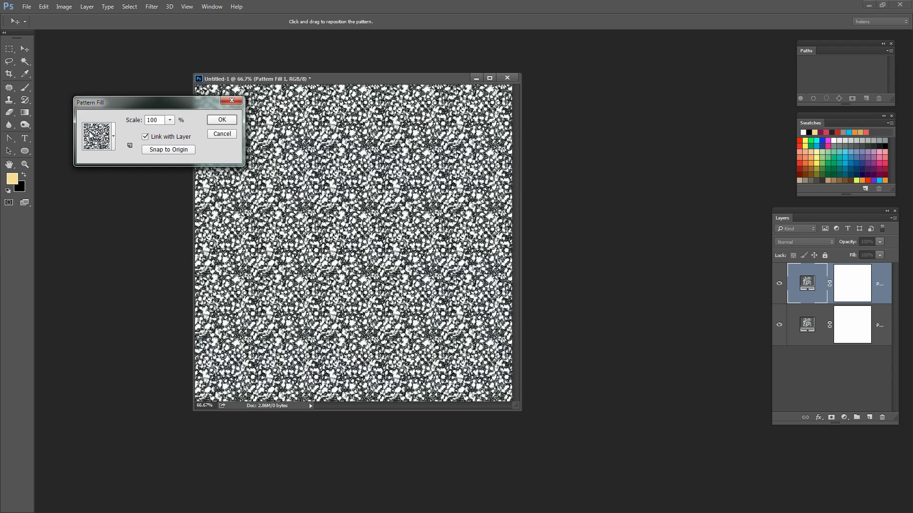
pyautogui.click(170, 120)
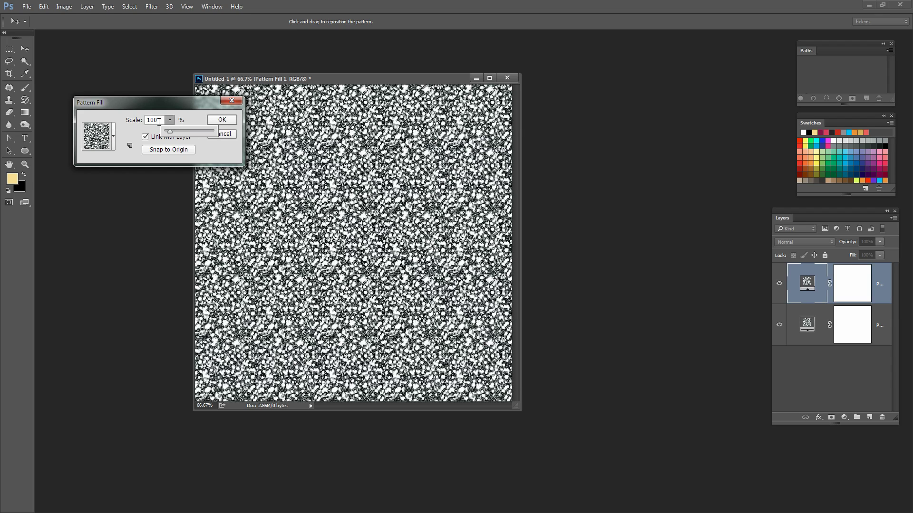
pyautogui.click(156, 120)
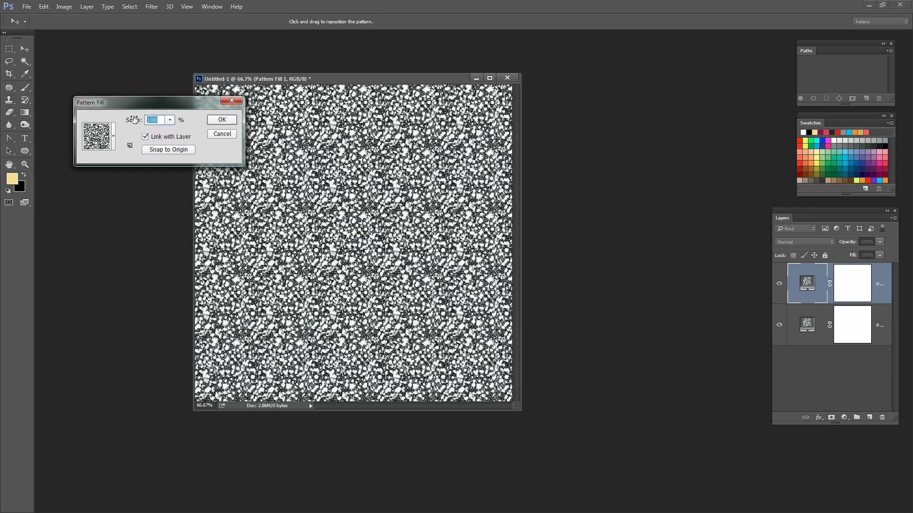
pyautogui.write('60')
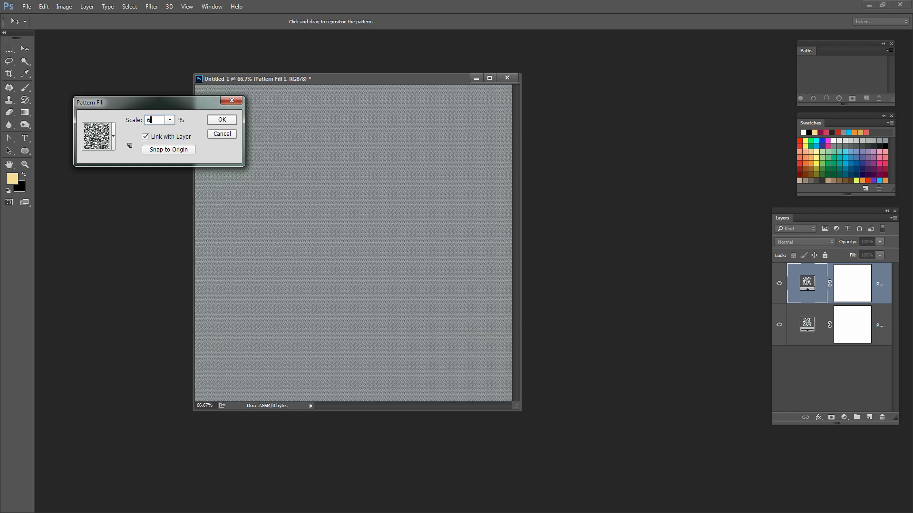
pyautogui.click(221, 120)
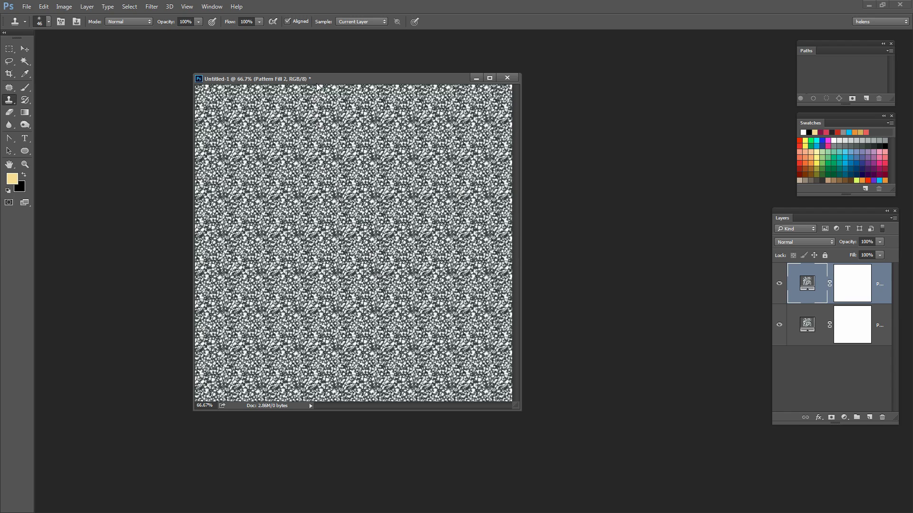
# Step: Reposition the document window and set the Clone Stamp tool to a hard round 46 px brush with 100% hardness
pyautogui.moveTo(317, 82); pyautogui.dragTo(182, 49)
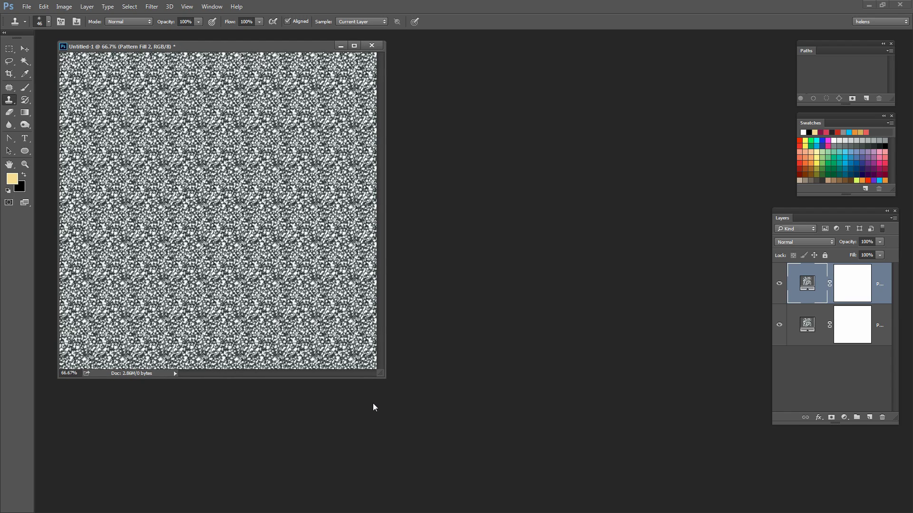
pyautogui.rightClick(8, 102)
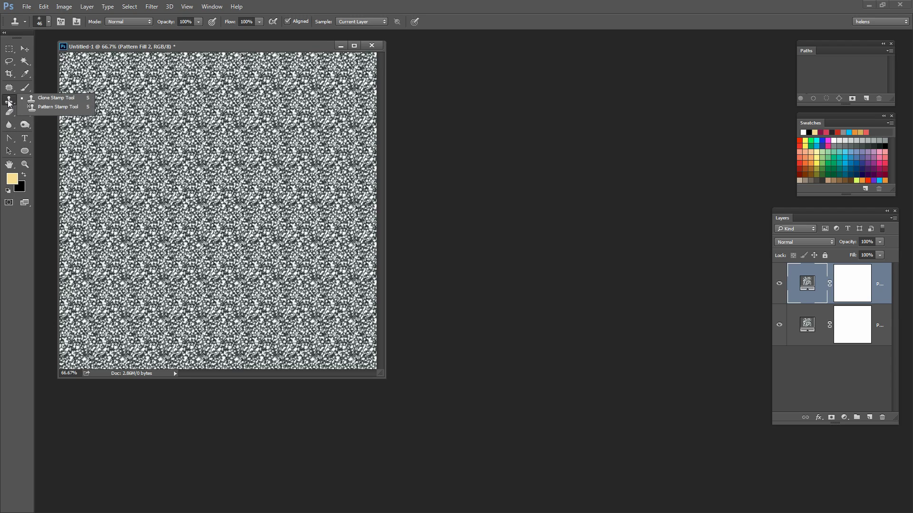
pyautogui.click(51, 104)
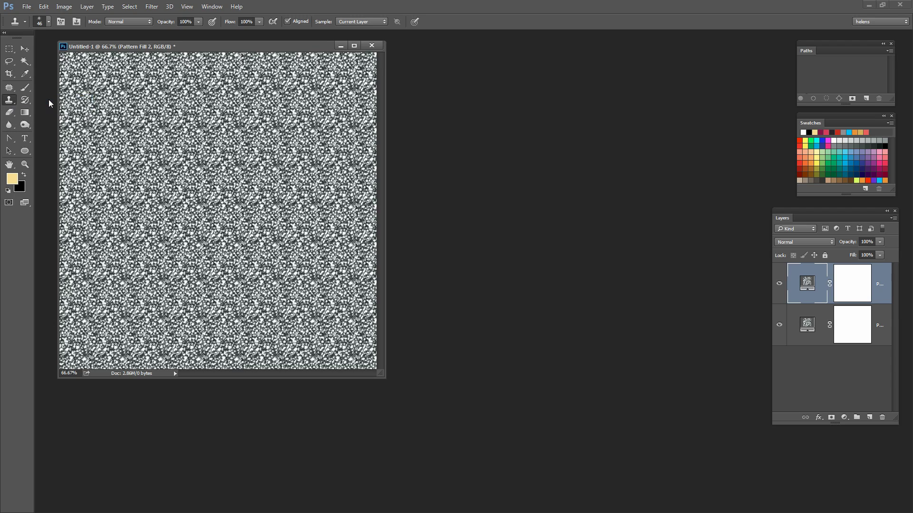
pyautogui.click(49, 22)
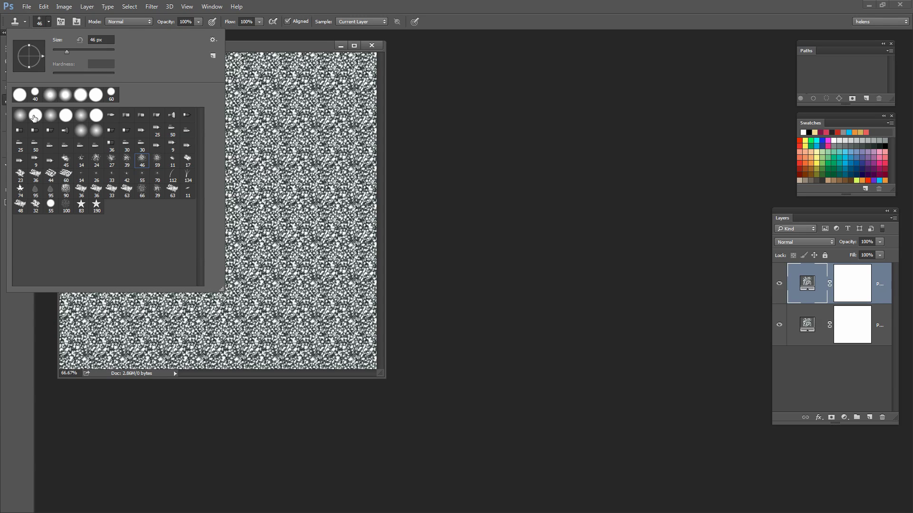
pyautogui.click(35, 117)
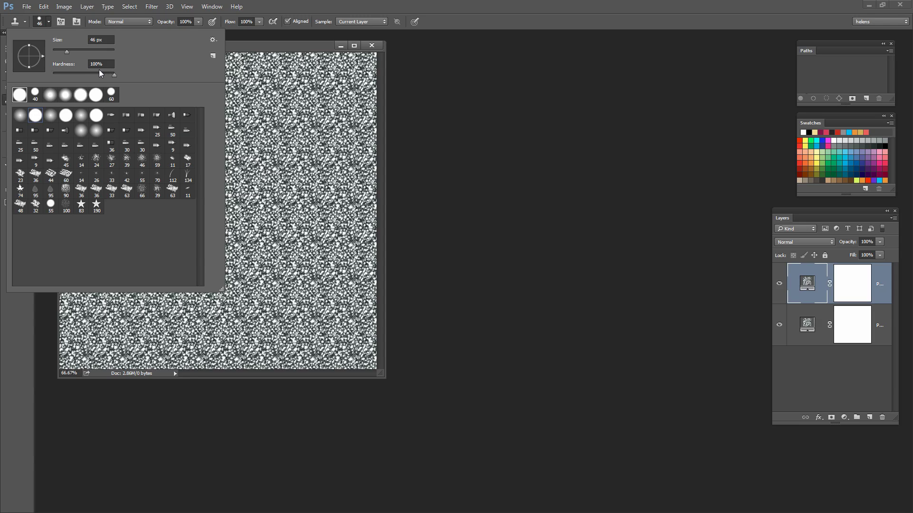
pyautogui.click(114, 77)
pyautogui.click(238, 47)
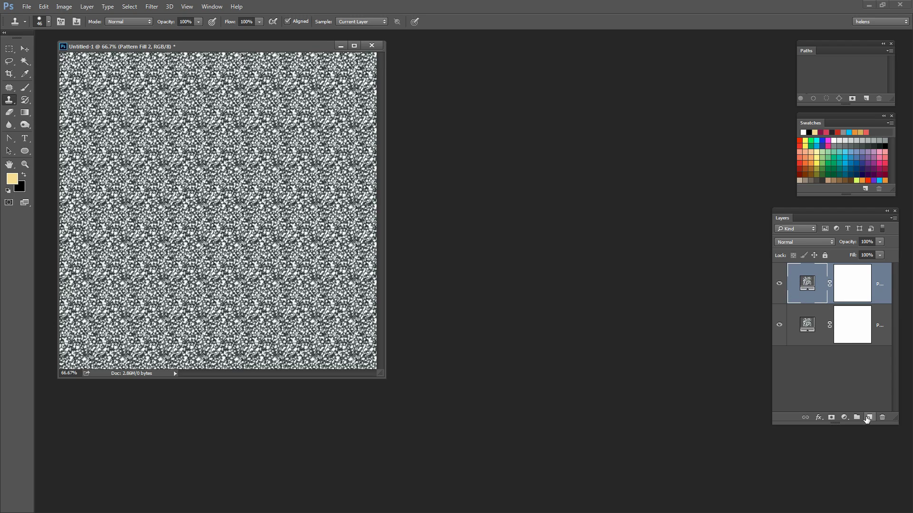
# Step: Create two empty layers and place one directly beneath each pattern fill layer
pyautogui.click(867, 418)
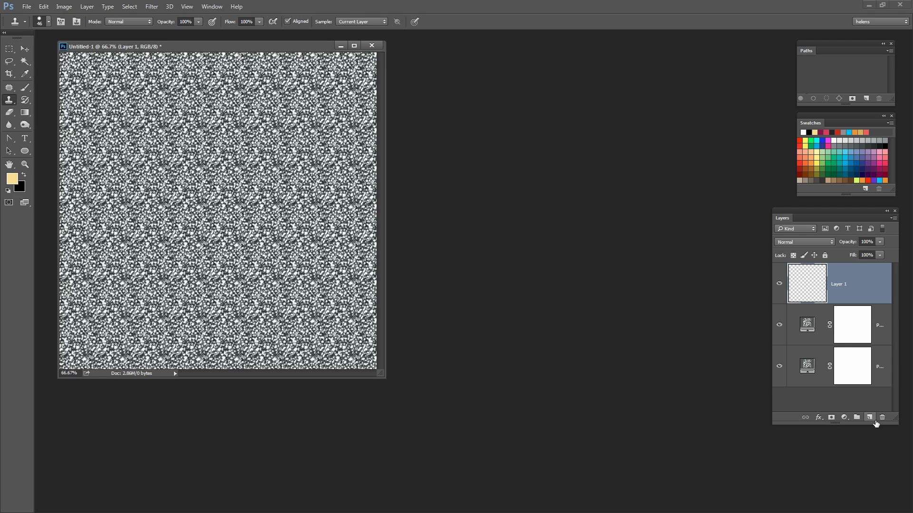
pyautogui.click(869, 418)
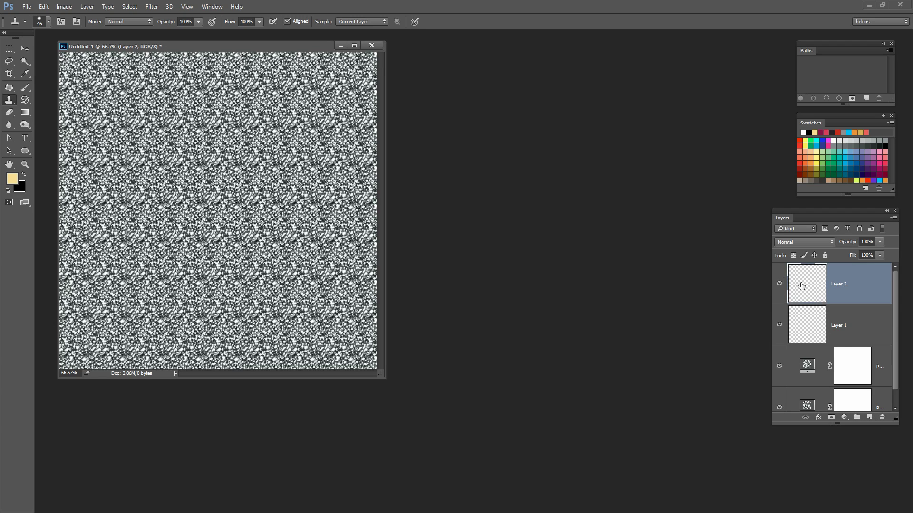
pyautogui.moveTo(896, 330); pyautogui.dragTo(897, 363)
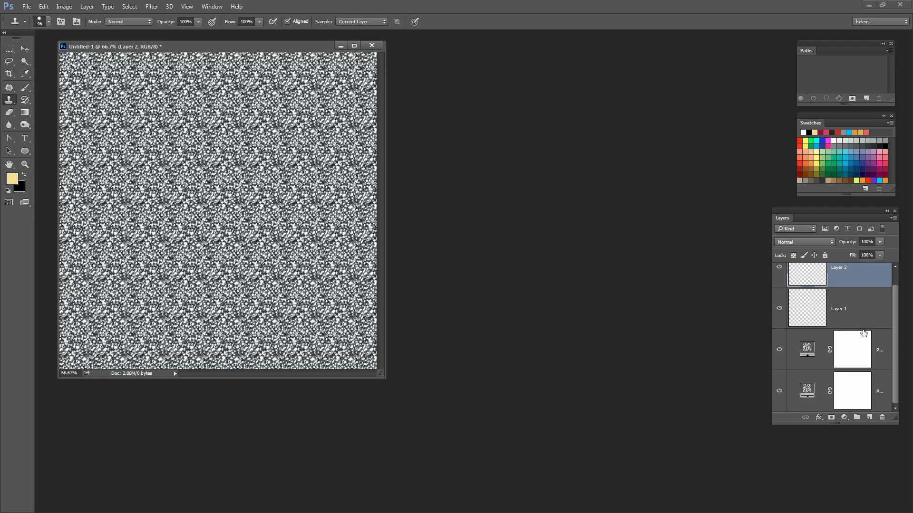
pyautogui.moveTo(848, 306); pyautogui.dragTo(839, 404)
pyautogui.moveTo(834, 275); pyautogui.dragTo(834, 326)
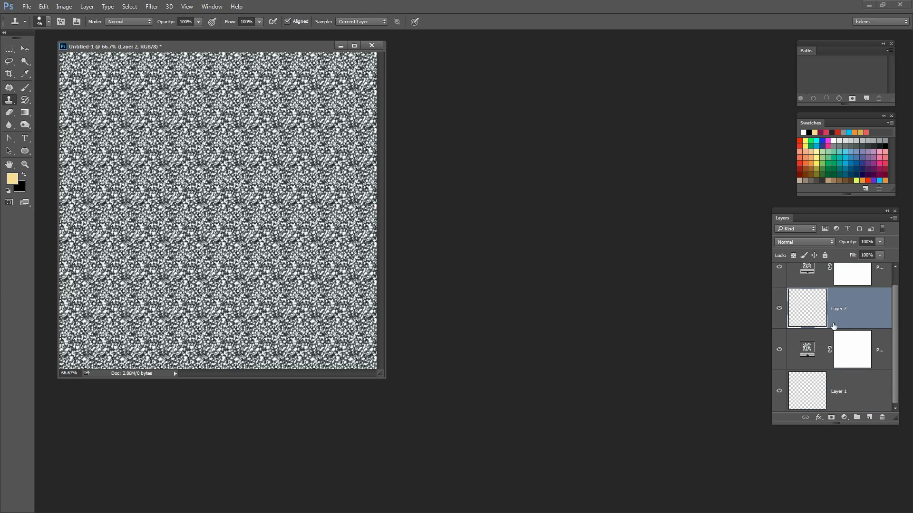
# Step: Merge the topmost pattern fill layer down into the empty layer beneath it
pyautogui.moveTo(897, 302); pyautogui.dragTo(897, 286)
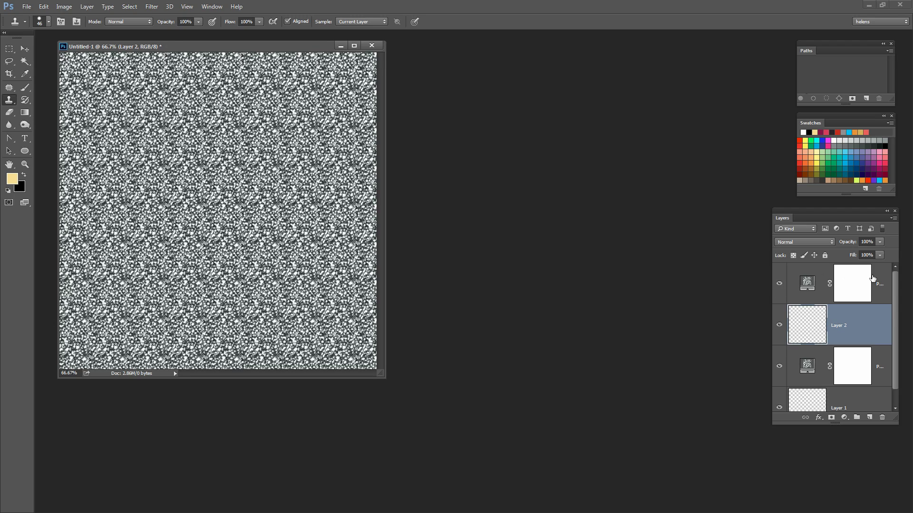
pyautogui.click(856, 291)
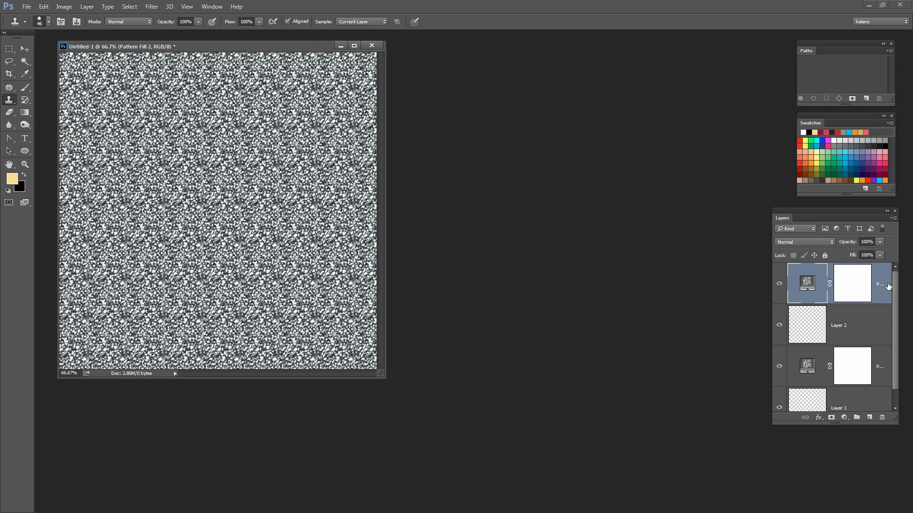
pyautogui.hotkey('ctrl', 'e')
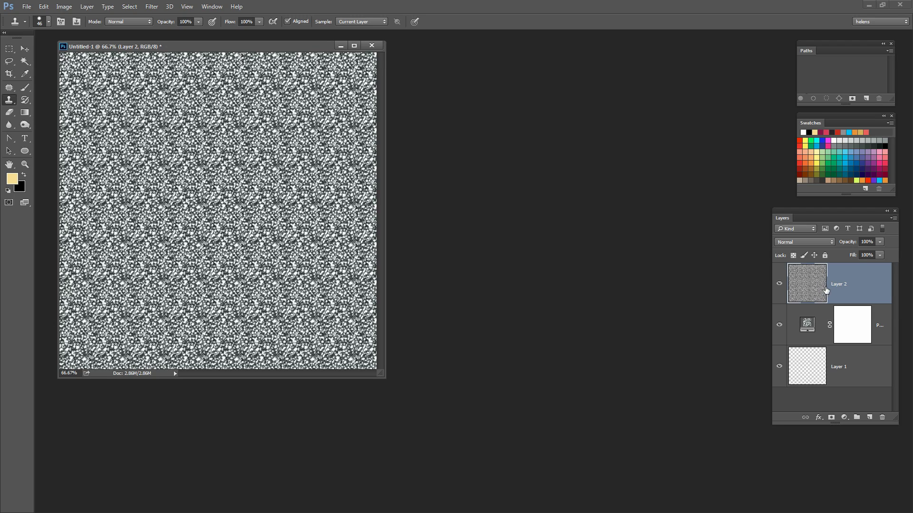
# Step: Merge the remaining pattern fill layer into Layer 1 beneath it and hide Layer 2
pyautogui.click(880, 329)
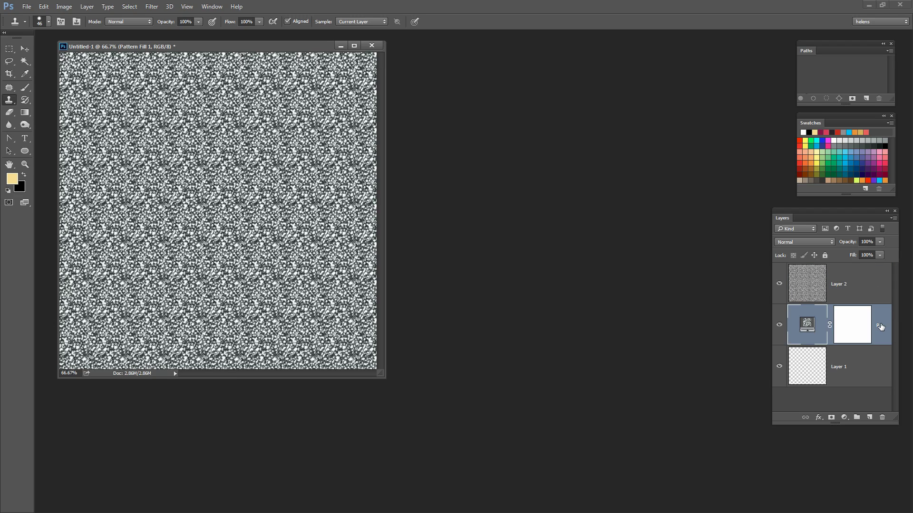
pyautogui.hotkey('ctrl', 'e')
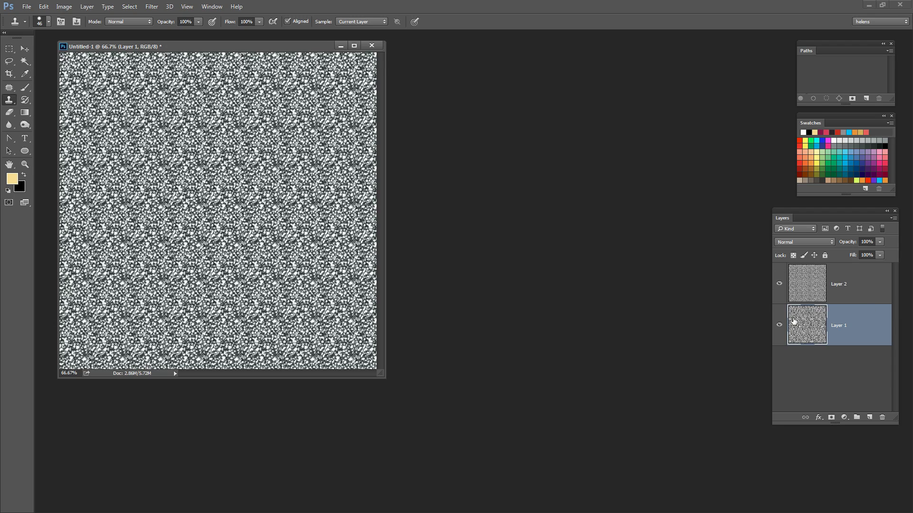
pyautogui.click(780, 284)
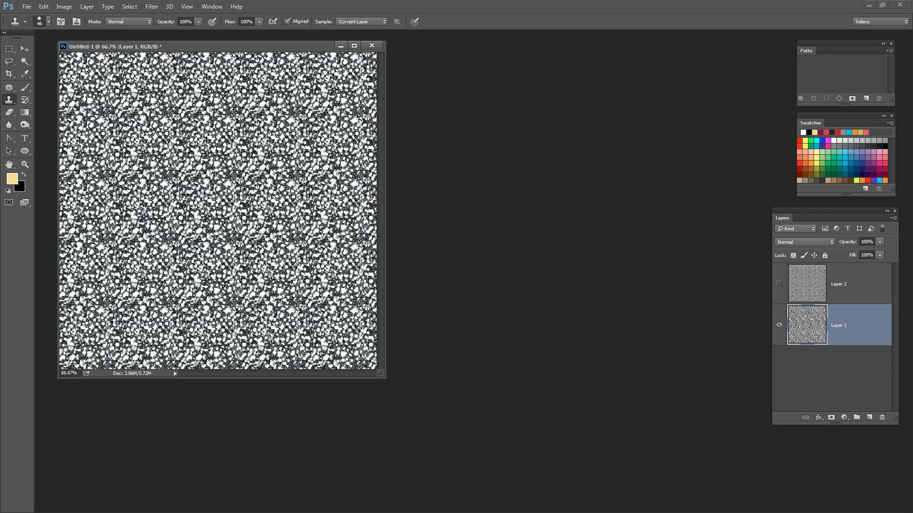
# Step: Enlarge the Clone Stamp brush to 200 px, sample Layer 1's upper-left area and clone over the layer to break up the repeating pattern
pyautogui.press(']')
pyautogui.press(']')
pyautogui.press(']')
pyautogui.press(']')
pyautogui.press(']')
pyautogui.press(']')
pyautogui.press(']')
pyautogui.press(']')
pyautogui.press(']')
pyautogui.press(']')
pyautogui.press('alt')
pyautogui.keyDown('alt'); pyautogui.click(139, 146); pyautogui.keyUp('alt')
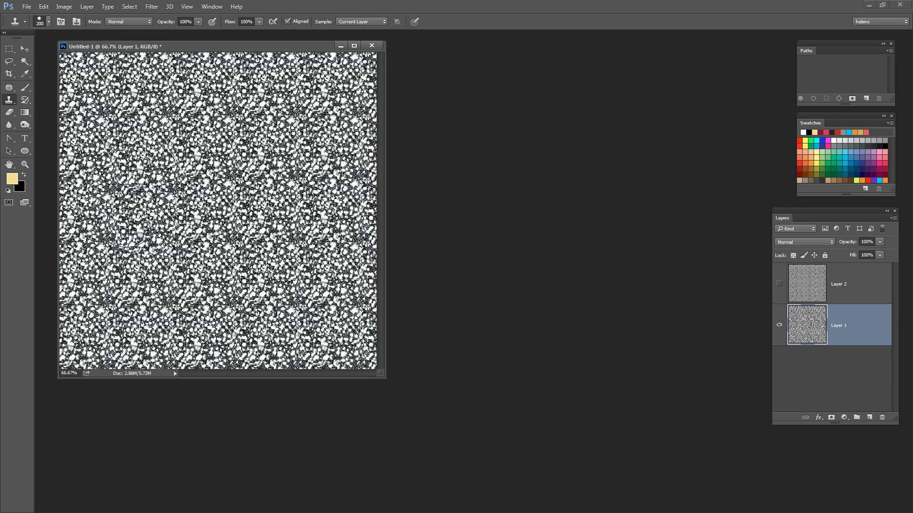
pyautogui.moveTo(136, 204)
pyautogui.mouseDown()
pyautogui.moveTo(127, 270)
pyautogui.moveTo(110, 247)
pyautogui.moveTo(126, 278)
pyautogui.moveTo(103, 255)
pyautogui.moveTo(100, 262)
pyautogui.moveTo(117, 339)
pyautogui.moveTo(98, 336)
pyautogui.moveTo(114, 346)
pyautogui.moveTo(153, 322)
pyautogui.moveTo(206, 319)
pyautogui.moveTo(206, 334)
pyautogui.moveTo(188, 331)
pyautogui.moveTo(271, 359)
pyautogui.moveTo(314, 348)
pyautogui.mouseUp()
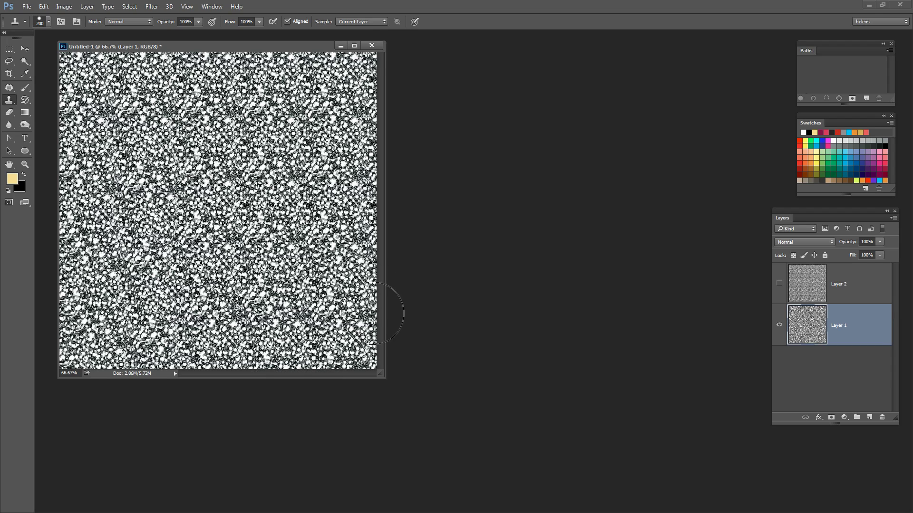
pyautogui.moveTo(247, 221); pyautogui.dragTo(211, 183)
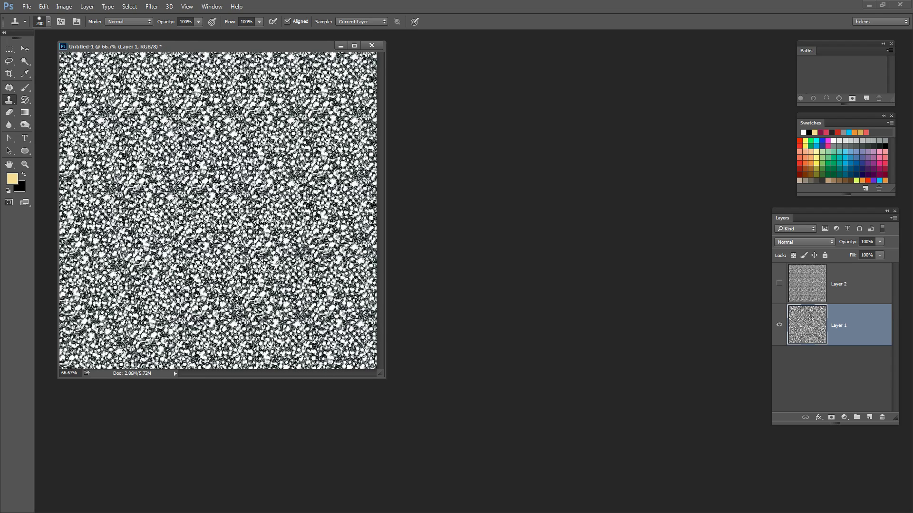
pyautogui.moveTo(154, 120)
pyautogui.mouseDown()
pyautogui.moveTo(176, 108)
pyautogui.moveTo(157, 91)
pyautogui.moveTo(96, 105)
pyautogui.moveTo(91, 98)
pyautogui.moveTo(177, 205)
pyautogui.moveTo(216, 236)
pyautogui.moveTo(269, 159)
pyautogui.moveTo(266, 109)
pyautogui.moveTo(307, 115)
pyautogui.mouseUp()
pyautogui.moveTo(180, 246)
pyautogui.mouseDown()
pyautogui.moveTo(306, 168)
pyautogui.moveTo(319, 182)
pyautogui.moveTo(348, 121)
pyautogui.moveTo(345, 94)
pyautogui.moveTo(276, 103)
pyautogui.mouseUp()
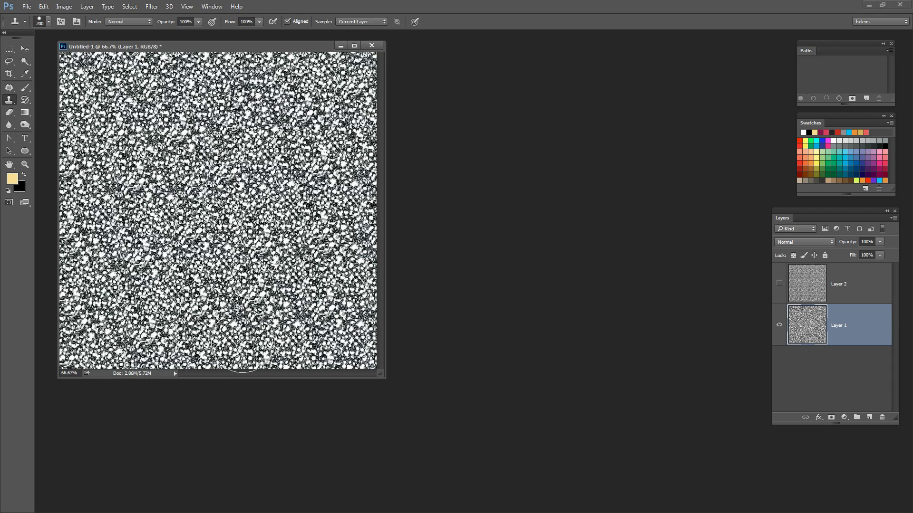
pyautogui.moveTo(186, 283)
pyautogui.mouseDown()
pyautogui.moveTo(184, 324)
pyautogui.moveTo(229, 360)
pyautogui.moveTo(241, 363)
pyautogui.moveTo(254, 348)
pyautogui.moveTo(351, 349)
pyautogui.moveTo(355, 310)
pyautogui.moveTo(327, 274)
pyautogui.moveTo(259, 253)
pyautogui.moveTo(173, 282)
pyautogui.moveTo(138, 320)
pyautogui.moveTo(120, 319)
pyautogui.moveTo(80, 265)
pyautogui.moveTo(81, 307)
pyautogui.moveTo(68, 319)
pyautogui.moveTo(89, 333)
pyautogui.moveTo(87, 345)
pyautogui.moveTo(151, 338)
pyautogui.moveTo(201, 346)
pyautogui.moveTo(210, 330)
pyautogui.moveTo(234, 329)
pyautogui.moveTo(319, 250)
pyautogui.moveTo(315, 100)
pyautogui.moveTo(240, 85)
pyautogui.moveTo(178, 212)
pyautogui.moveTo(177, 271)
pyautogui.moveTo(134, 276)
pyautogui.moveTo(130, 241)
pyautogui.moveTo(182, 255)
pyautogui.moveTo(129, 281)
pyautogui.moveTo(252, 315)
pyautogui.moveTo(276, 337)
pyautogui.moveTo(255, 340)
pyautogui.moveTo(224, 273)
pyautogui.moveTo(174, 198)
pyautogui.mouseUp()
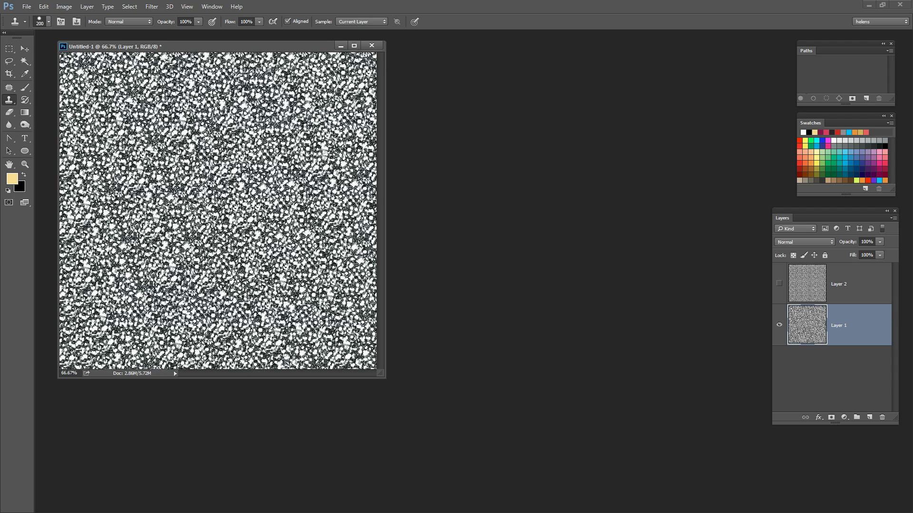
pyautogui.moveTo(261, 230)
pyautogui.mouseDown()
pyautogui.moveTo(309, 240)
pyautogui.moveTo(342, 270)
pyautogui.moveTo(320, 348)
pyautogui.moveTo(97, 376)
pyautogui.mouseUp()
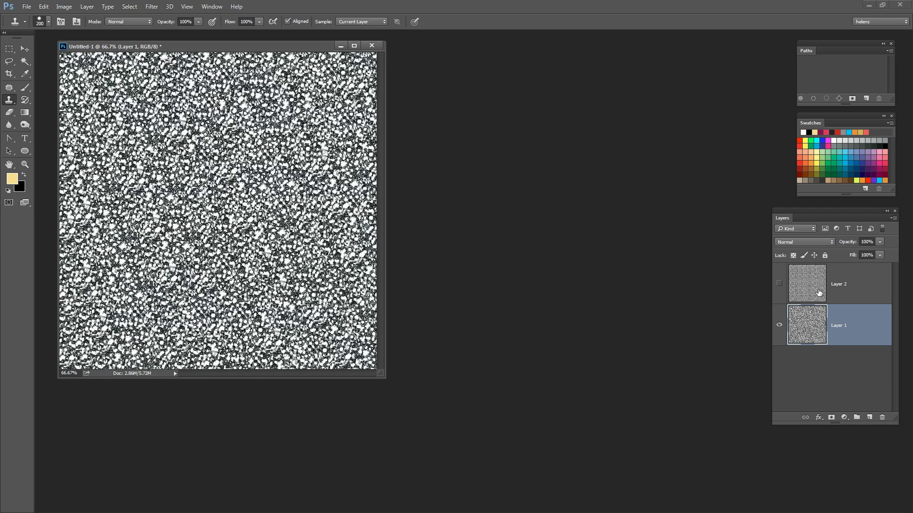
# Step: Show Layer 2 and clone over its upper part with the 200 px brush, sampling from the texture's left side
pyautogui.click(779, 284)
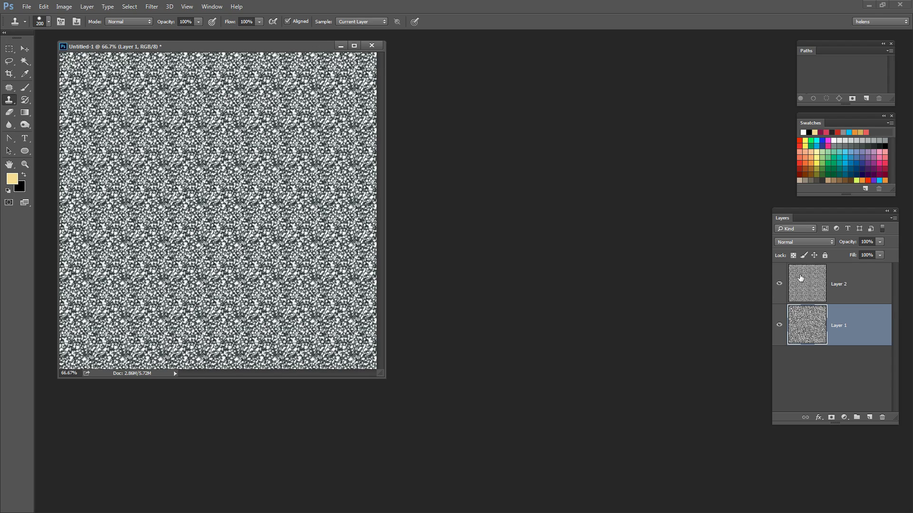
pyautogui.click(806, 276)
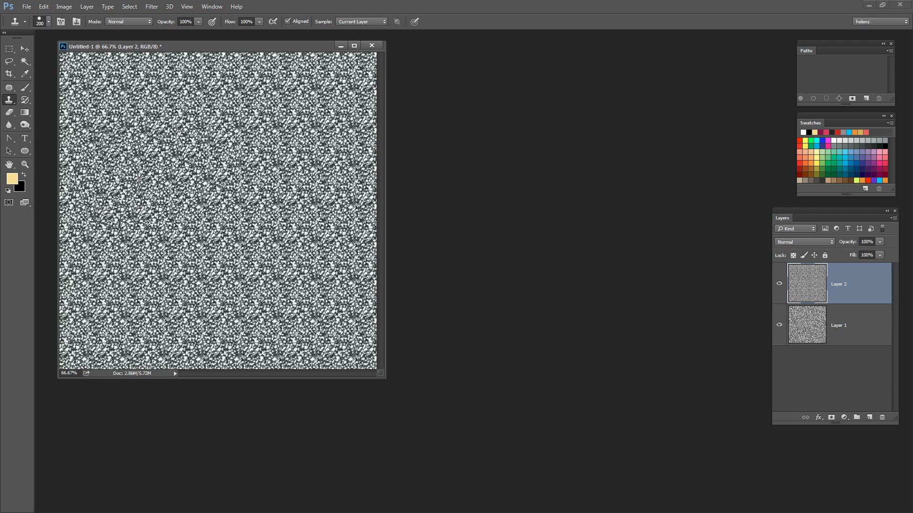
pyautogui.keyDown('alt'); pyautogui.click(106, 221); pyautogui.keyUp('alt')
pyautogui.moveTo(142, 214)
pyautogui.mouseDown()
pyautogui.moveTo(190, 237)
pyautogui.moveTo(180, 248)
pyautogui.moveTo(163, 167)
pyautogui.moveTo(128, 143)
pyautogui.moveTo(97, 78)
pyautogui.moveTo(95, 93)
pyautogui.moveTo(226, 140)
pyautogui.moveTo(183, 156)
pyautogui.moveTo(185, 173)
pyautogui.mouseUp()
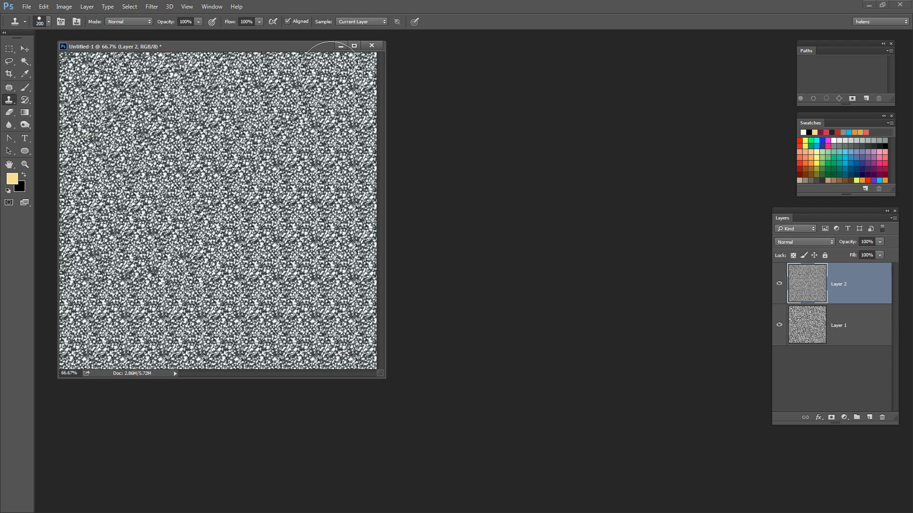
# Step: Reduce the Clone Stamp brush to 100 px and clone over Layer 2's remaining repeats, resampling from the lower middle area
pyautogui.press('[')
pyautogui.press('[')
pyautogui.press('[')
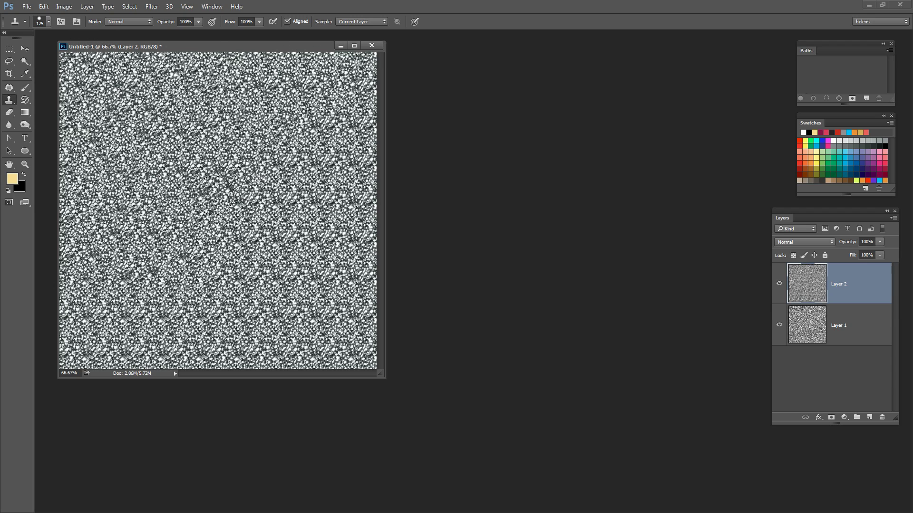
pyautogui.press('[')
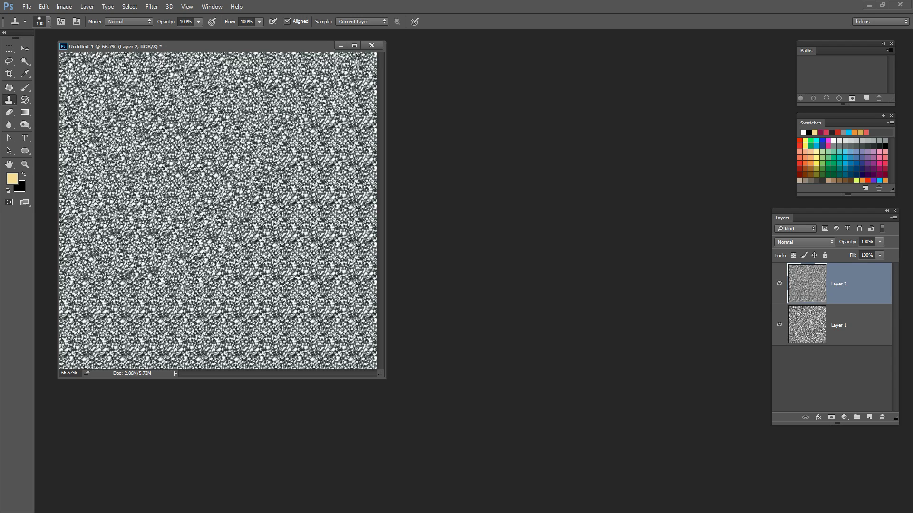
pyautogui.moveTo(297, 293)
pyautogui.mouseDown()
pyautogui.moveTo(256, 247)
pyautogui.moveTo(147, 266)
pyautogui.moveTo(103, 297)
pyautogui.moveTo(130, 375)
pyautogui.moveTo(275, 328)
pyautogui.moveTo(191, 347)
pyautogui.moveTo(87, 303)
pyautogui.moveTo(105, 223)
pyautogui.moveTo(120, 351)
pyautogui.moveTo(174, 324)
pyautogui.moveTo(235, 350)
pyautogui.moveTo(278, 340)
pyautogui.moveTo(361, 356)
pyautogui.moveTo(292, 262)
pyautogui.mouseUp()
pyautogui.keyDown('alt'); pyautogui.click(230, 318); pyautogui.keyUp('alt')
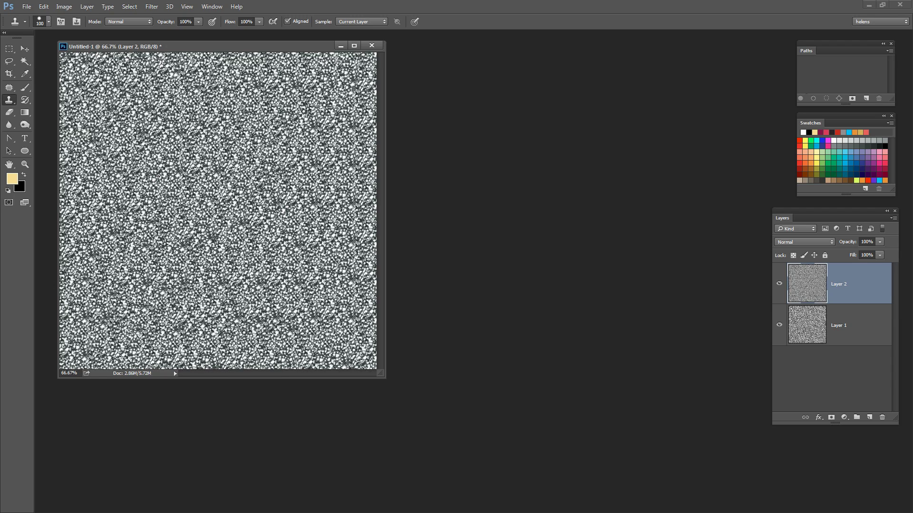
pyautogui.moveTo(195, 162)
pyautogui.mouseDown()
pyautogui.moveTo(233, 178)
pyautogui.moveTo(224, 100)
pyautogui.moveTo(200, 93)
pyautogui.moveTo(347, 95)
pyautogui.moveTo(292, 179)
pyautogui.moveTo(264, 162)
pyautogui.moveTo(286, 174)
pyautogui.moveTo(333, 156)
pyautogui.moveTo(315, 309)
pyautogui.moveTo(292, 328)
pyautogui.mouseUp()
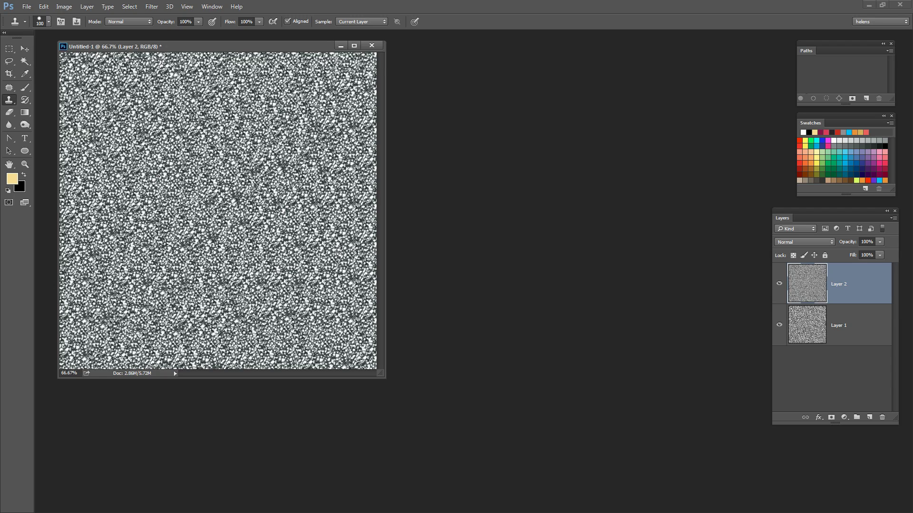
pyautogui.moveTo(275, 360)
pyautogui.mouseDown()
pyautogui.moveTo(352, 348)
pyautogui.moveTo(335, 226)
pyautogui.moveTo(366, 133)
pyautogui.moveTo(328, 72)
pyautogui.moveTo(102, 95)
pyautogui.moveTo(107, 235)
pyautogui.moveTo(88, 347)
pyautogui.moveTo(114, 362)
pyautogui.mouseUp()
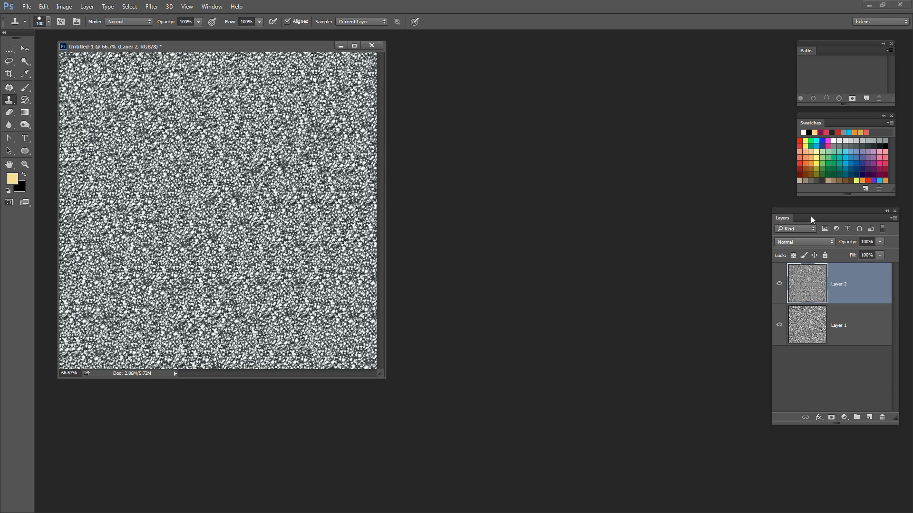
# Step: Set Layer 2's blend mode to Multiply
pyautogui.click(211, 6)
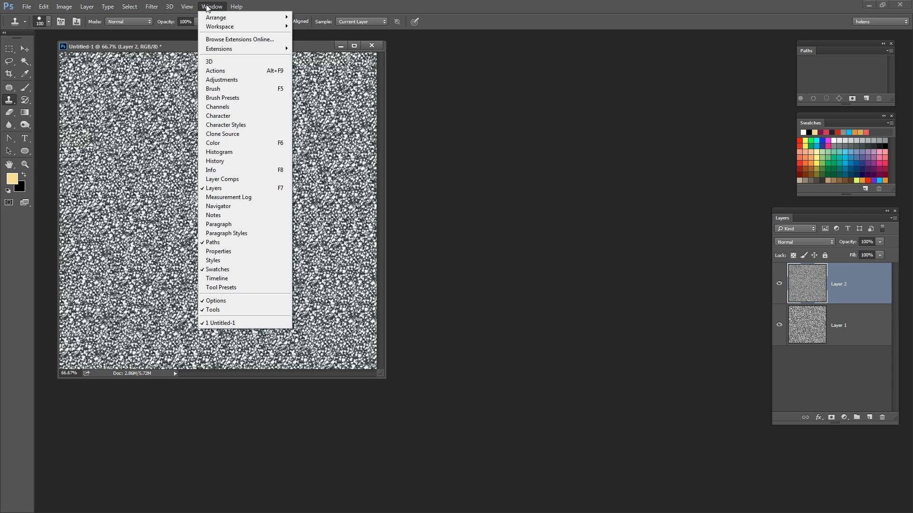
pyautogui.click(783, 220)
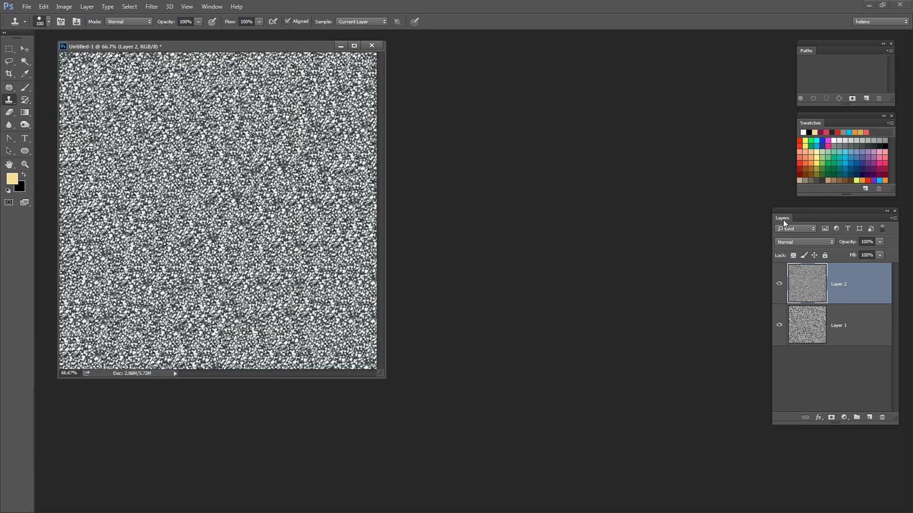
pyautogui.click(794, 242)
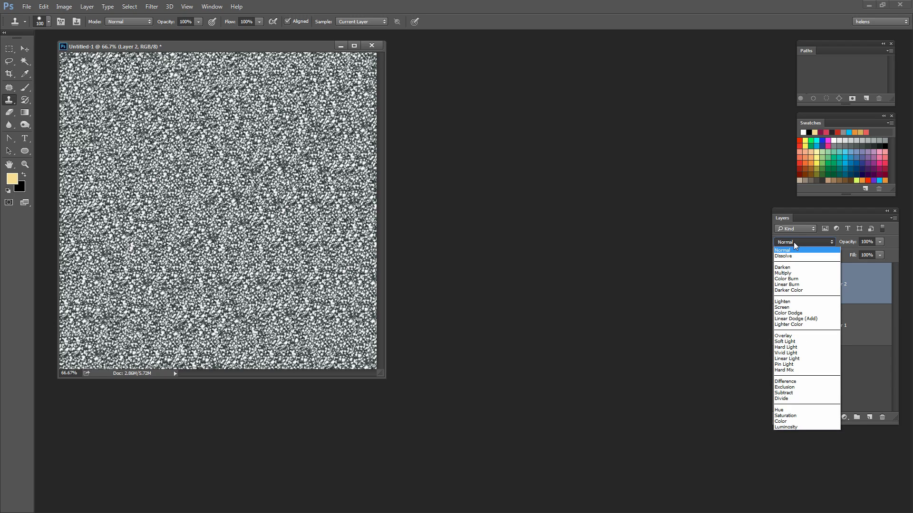
pyautogui.click(792, 274)
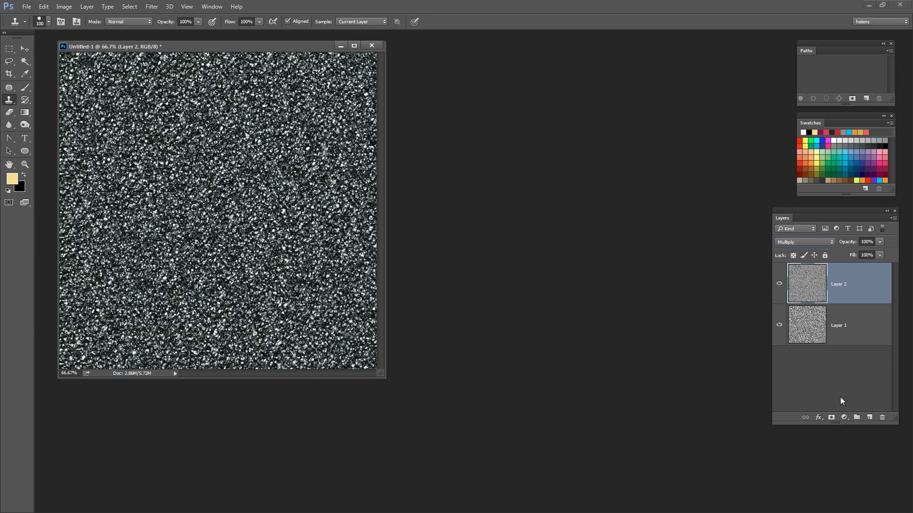
# Step: Create a new top layer, fill it with orange and set its blend mode to Soft Light
pyautogui.click(869, 417)
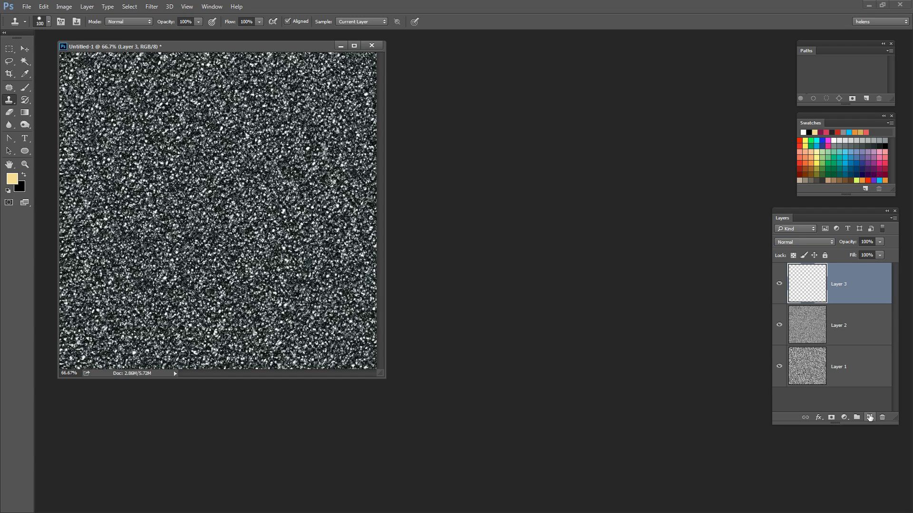
pyautogui.click(806, 164)
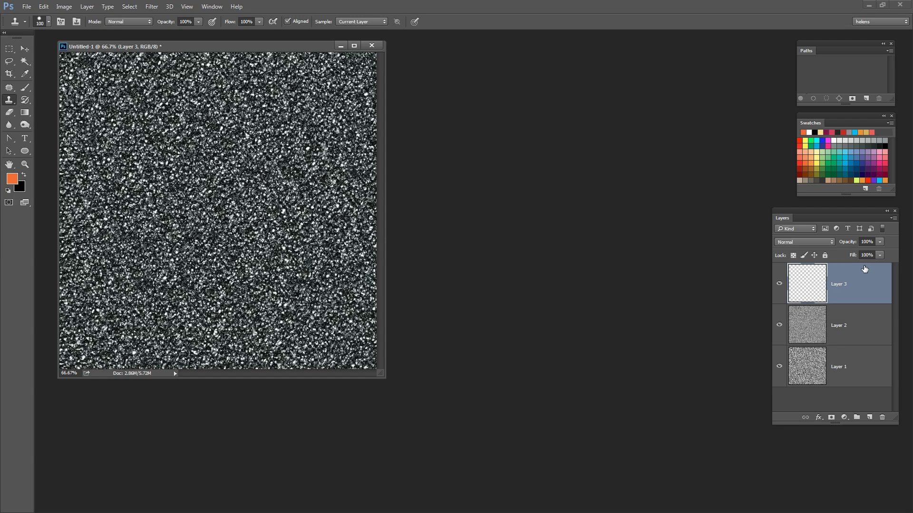
pyautogui.hotkey('alt', 'BackSpace')
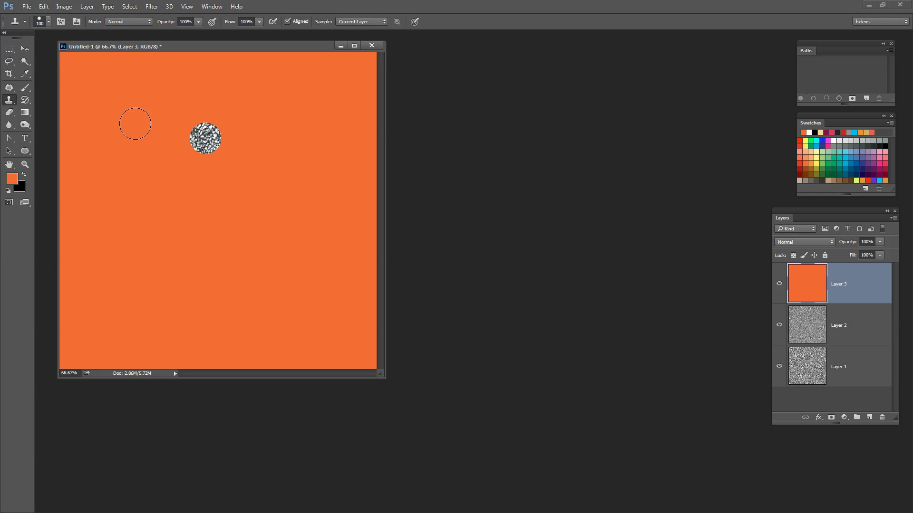
pyautogui.click(26, 49)
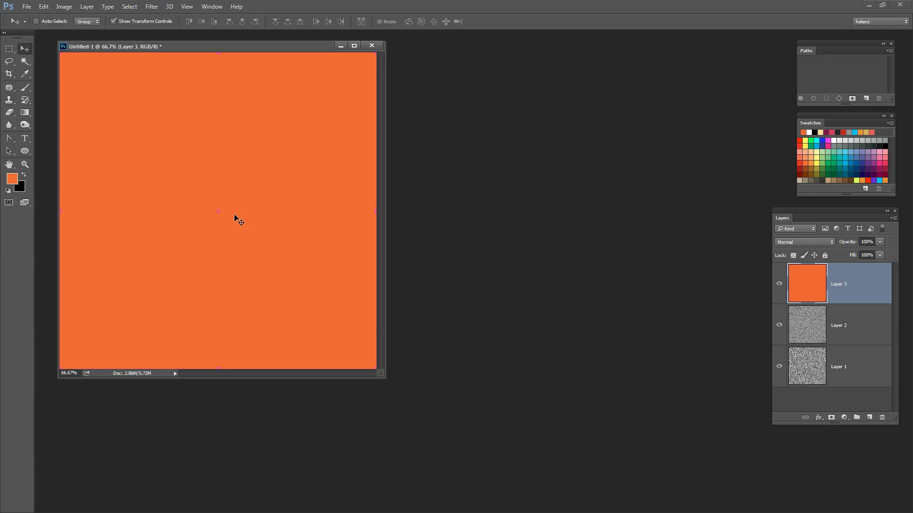
pyautogui.click(800, 240)
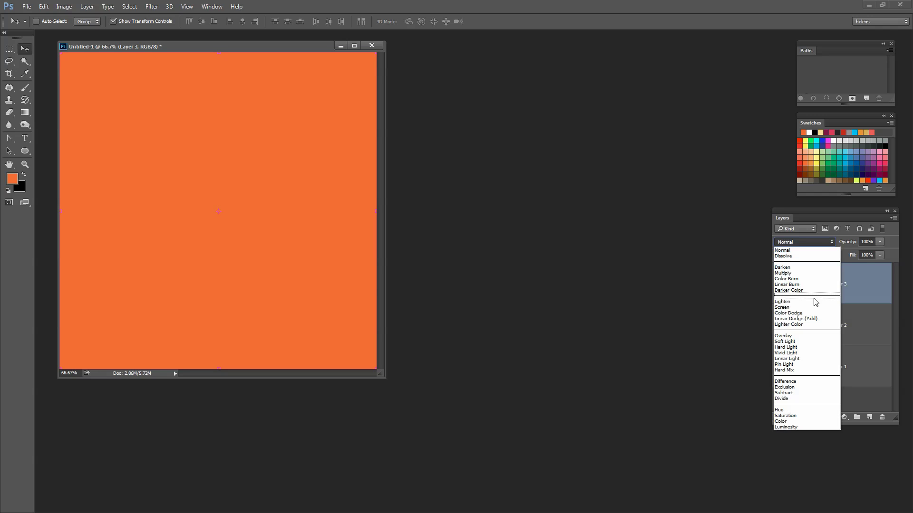
pyautogui.click(803, 342)
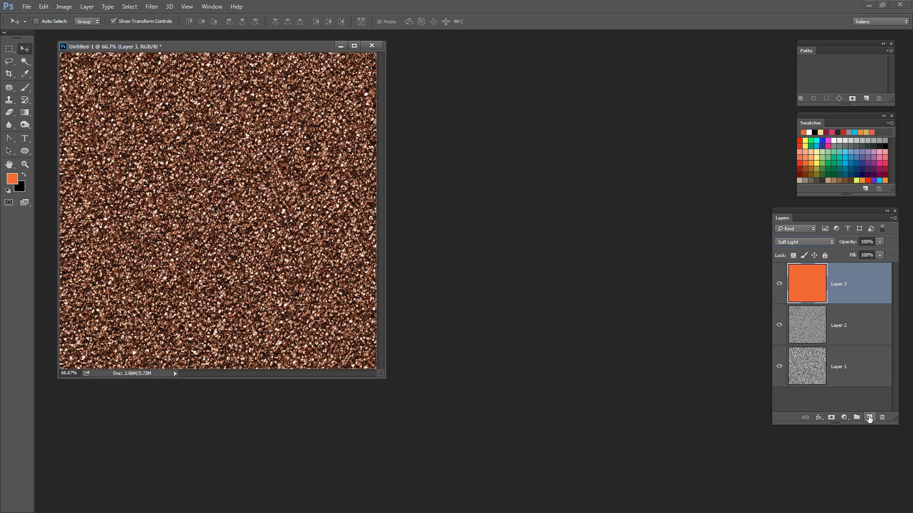
# Step: Add a pattern fill layer with the speckled pattern at 100% scale above the orange layer and set its blend mode to Subtract
pyautogui.click(870, 418)
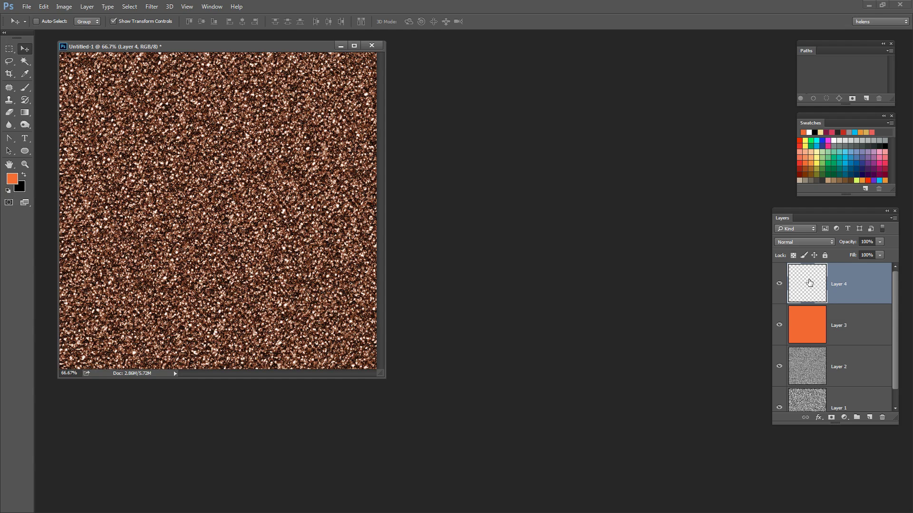
pyautogui.click(87, 7)
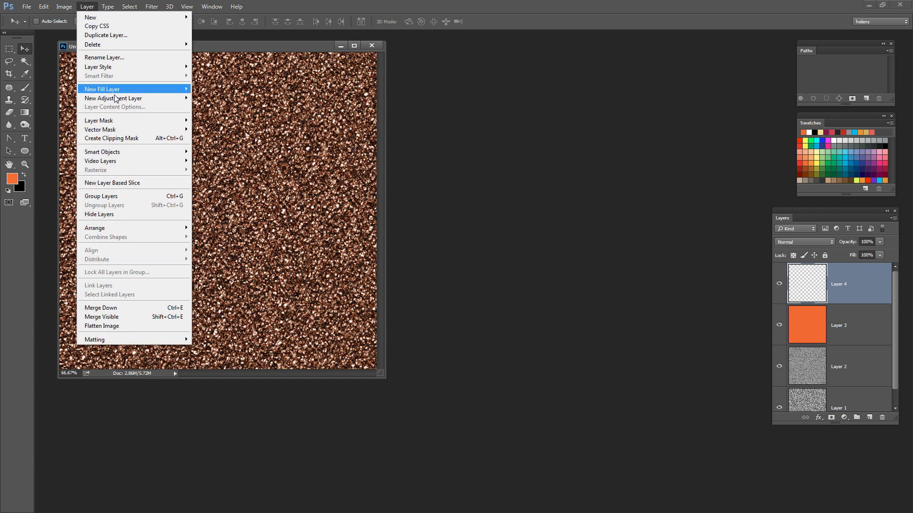
pyautogui.moveTo(117, 89)
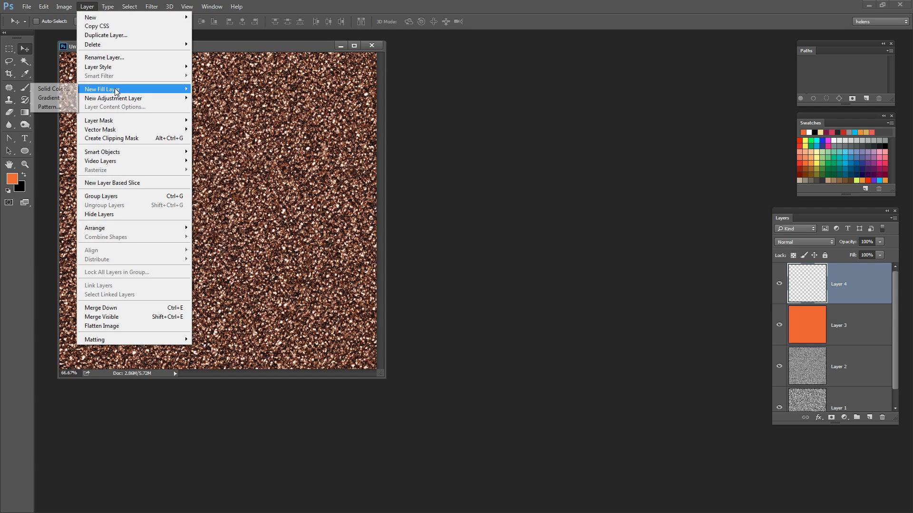
pyautogui.click(63, 107)
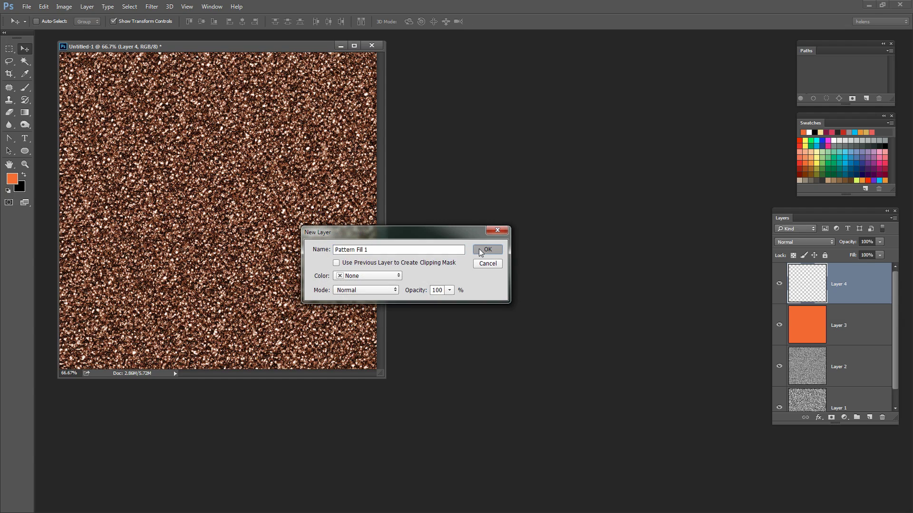
pyautogui.click(481, 253)
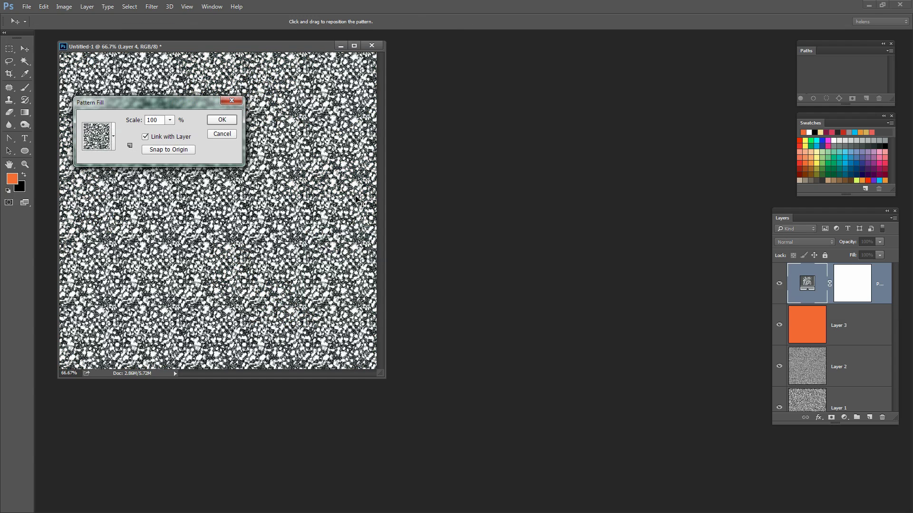
pyautogui.click(222, 120)
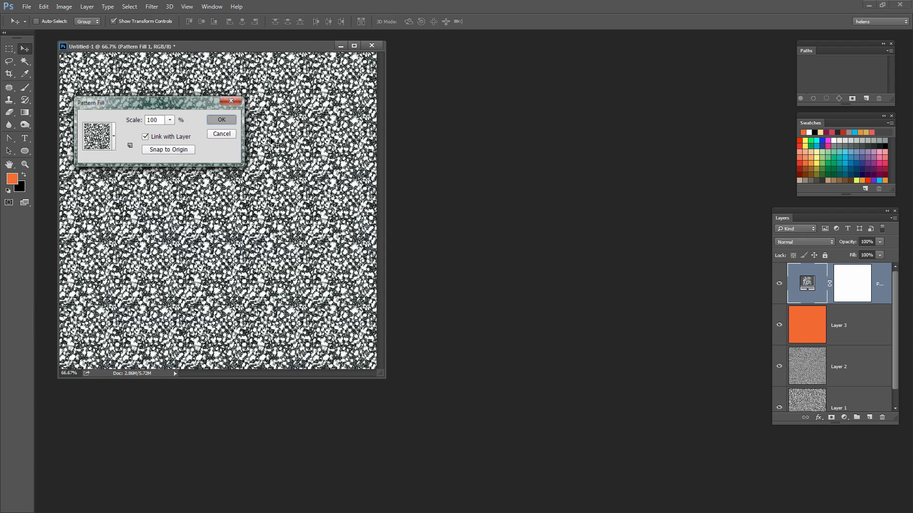
pyautogui.click(805, 244)
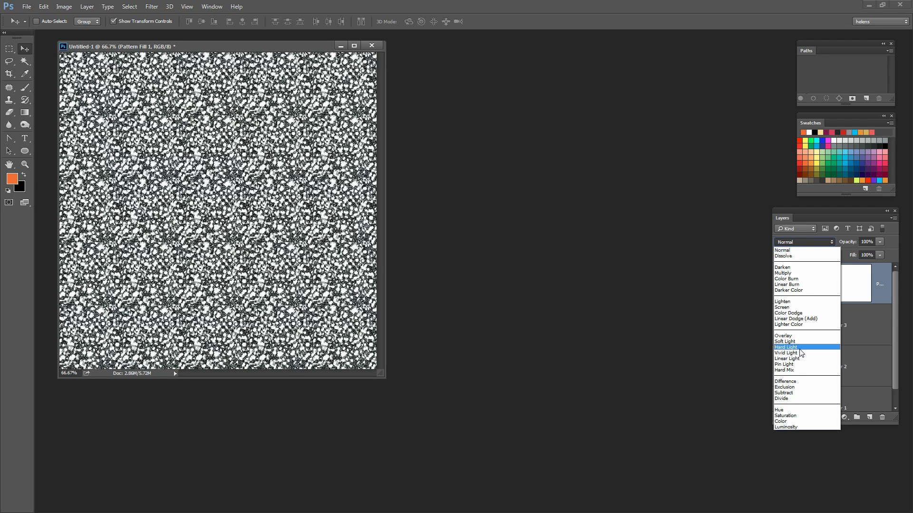
pyautogui.click(784, 394)
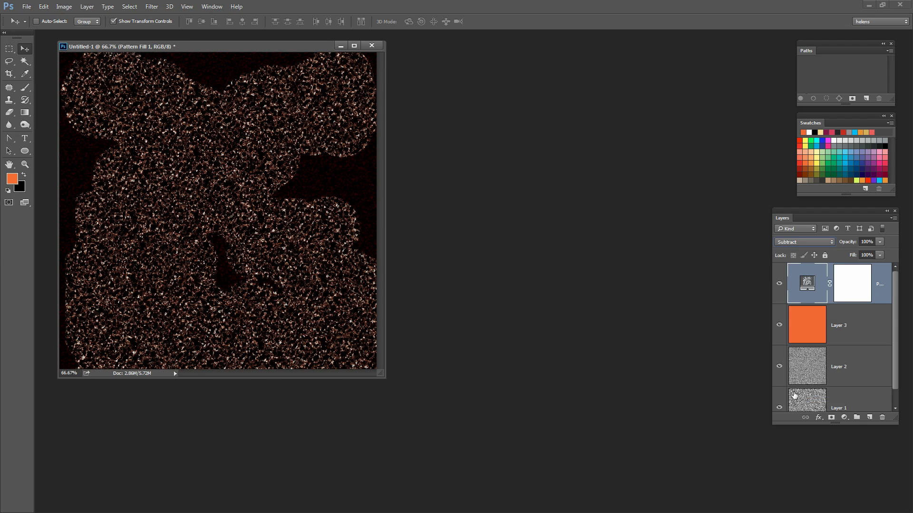
# Step: Lower the pattern fill layer's opacity to 28% and toggle its visibility to compare the effect
pyautogui.click(880, 243)
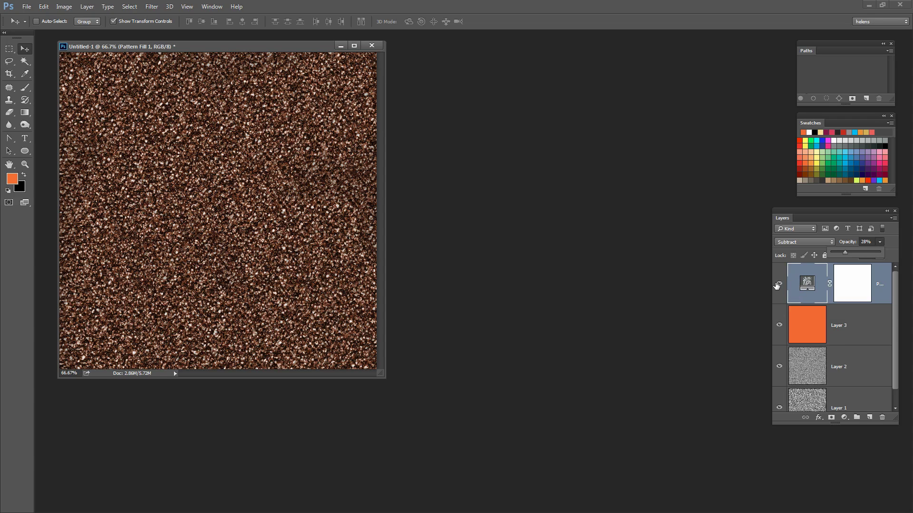
pyautogui.click(778, 285)
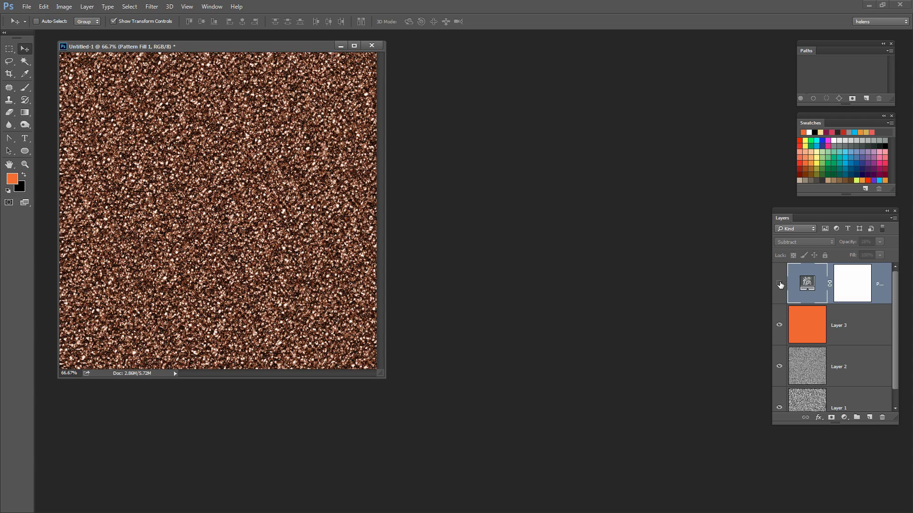
pyautogui.click(779, 285)
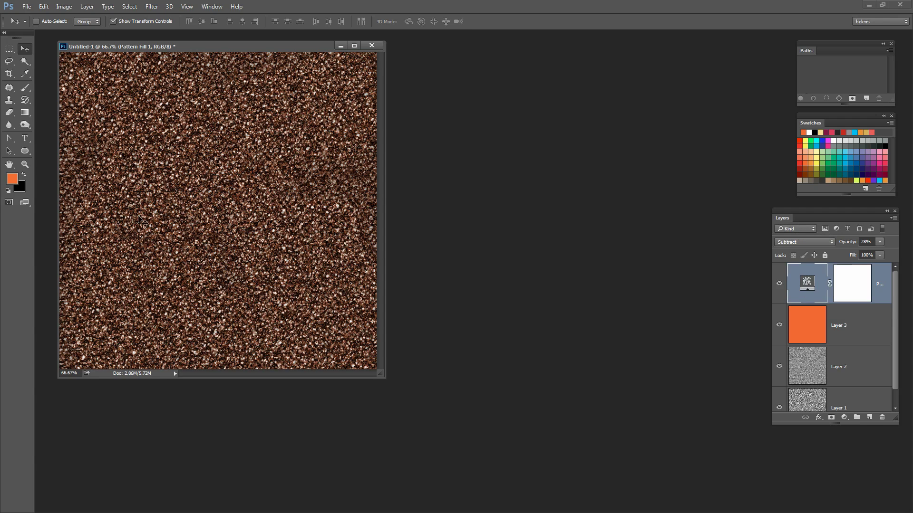
pyautogui.moveTo(379, 375); pyautogui.dragTo(446, 410)
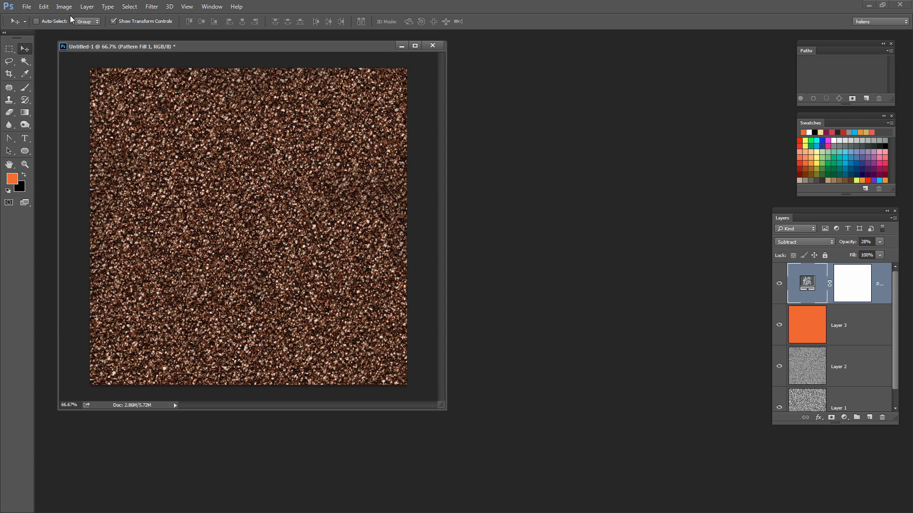
# Step: Add a Hue/Saturation adjustment layer above the pattern fill and shift the hue to turn the glitter purple
pyautogui.click(83, 6)
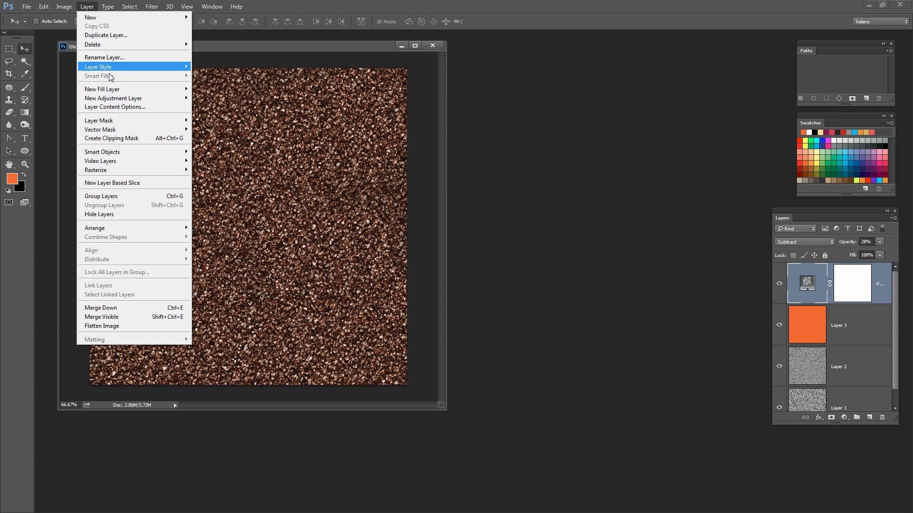
pyautogui.moveTo(147, 98)
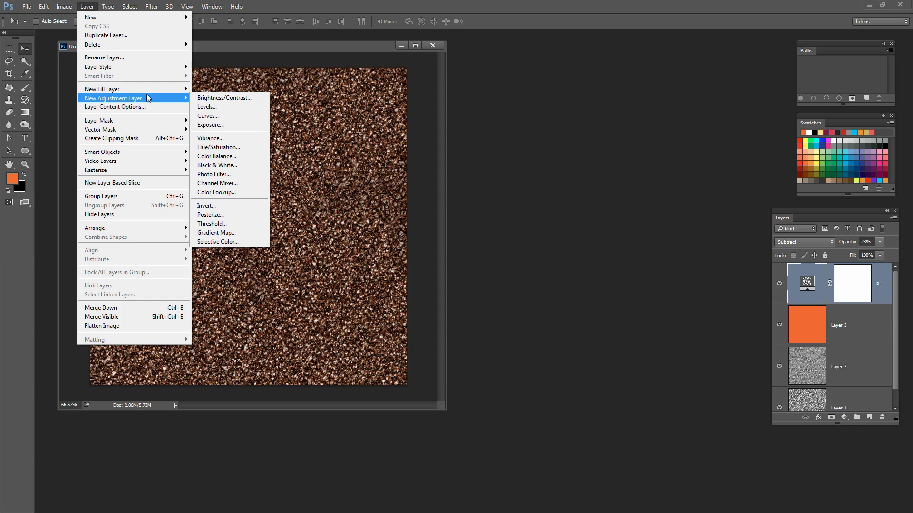
pyautogui.click(219, 147)
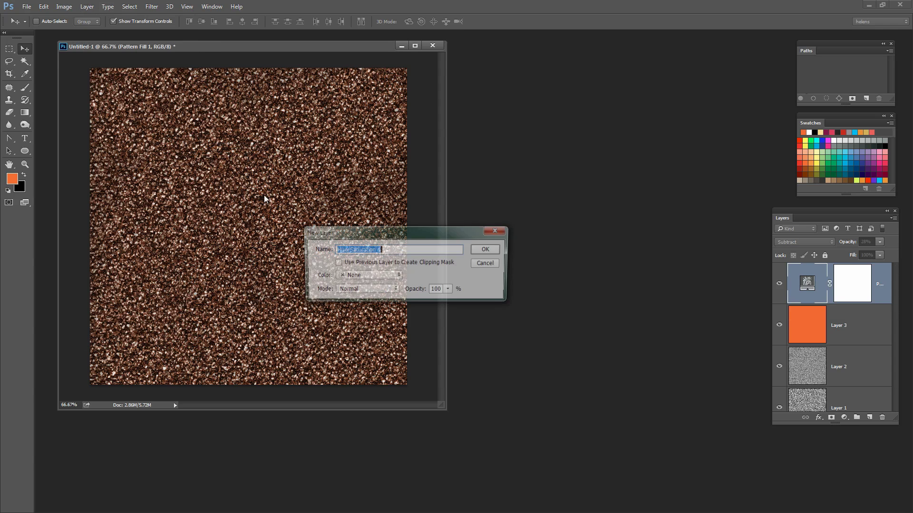
pyautogui.click(502, 250)
pyautogui.moveTo(333, 127); pyautogui.dragTo(586, 92)
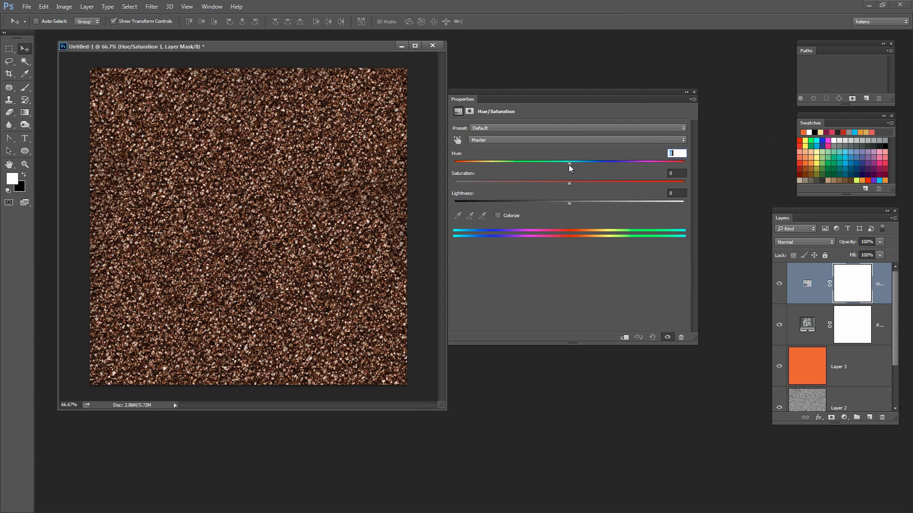
pyautogui.moveTo(568, 165); pyautogui.dragTo(494, 165)
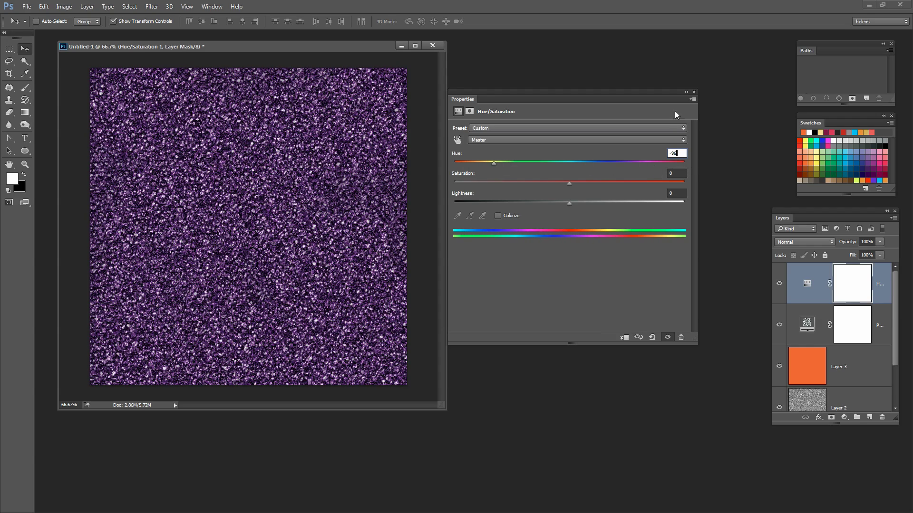
pyautogui.click(694, 92)
# Step: Enlarge the layer list and stamp all visible layers into a new merged layer above Hue/Saturation 1
pyautogui.moveTo(773, 424); pyautogui.dragTo(656, 495)
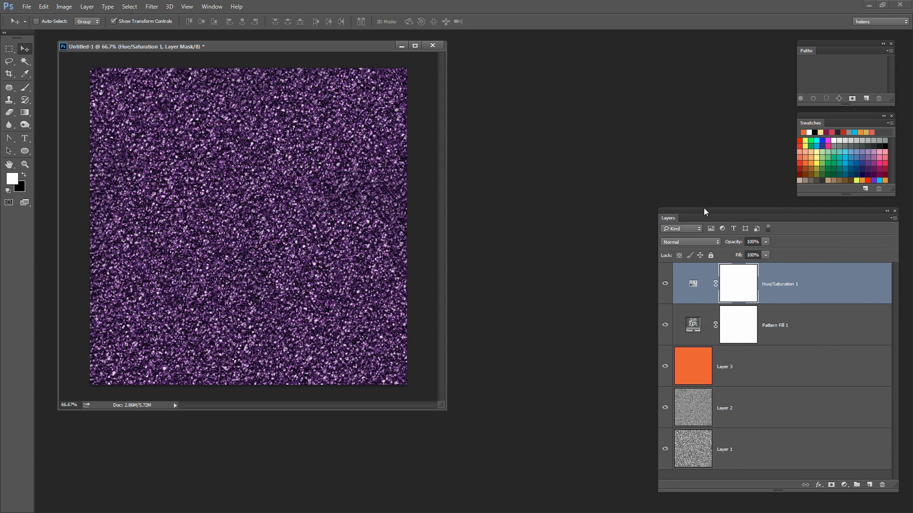
pyautogui.moveTo(704, 207); pyautogui.dragTo(533, 165)
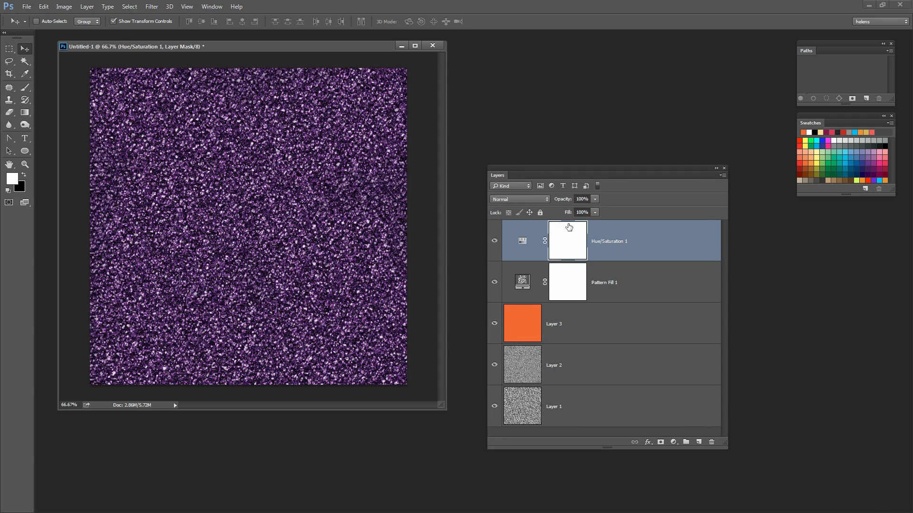
pyautogui.hotkey('ctrl', '2')
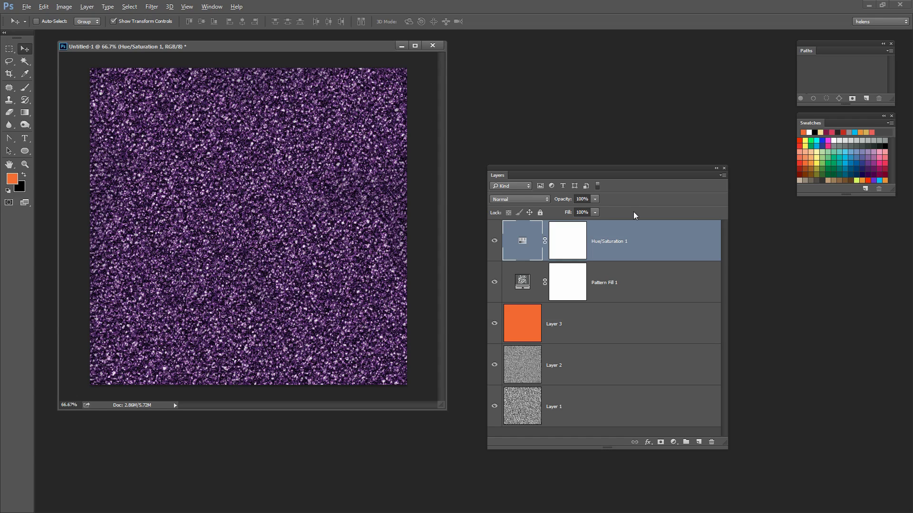
pyautogui.hotkey('ctrl', 'alt', 'shift', 'e')
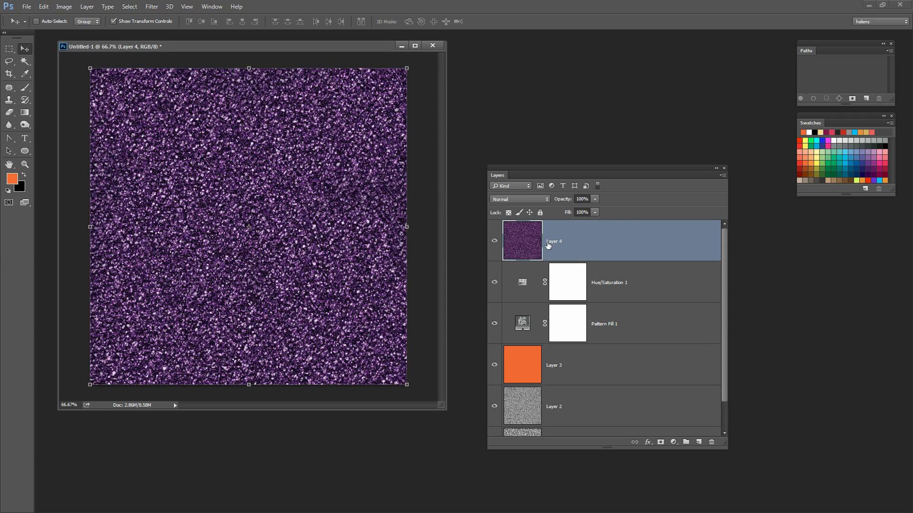
# Step: Hide every layer beneath the merged Layer 4, from Hue/Saturation 1 down to Layer 1
pyautogui.moveTo(494, 282); pyautogui.dragTo(494, 423)
pyautogui.scroll(-1, 726, 352)
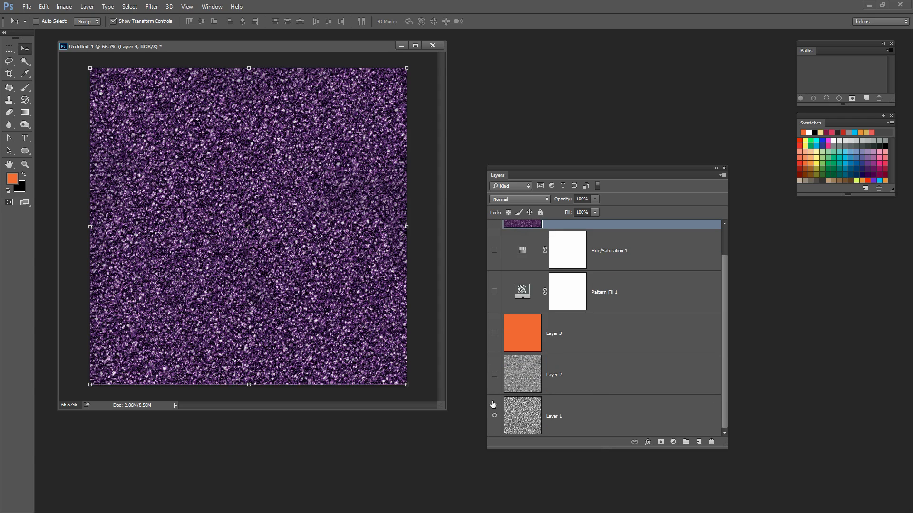
pyautogui.click(505, 418)
pyautogui.click(493, 417)
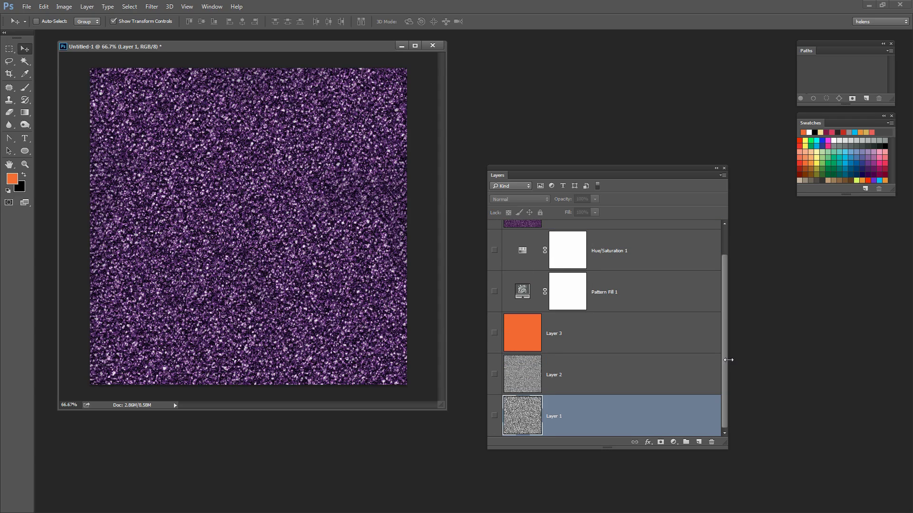
pyautogui.scroll(1, 722, 356)
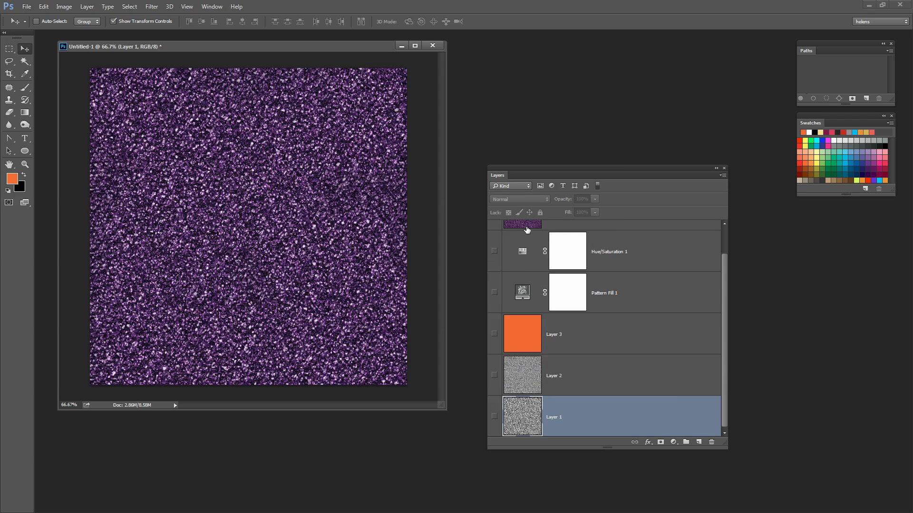
pyautogui.moveTo(721, 280); pyautogui.dragTo(721, 247)
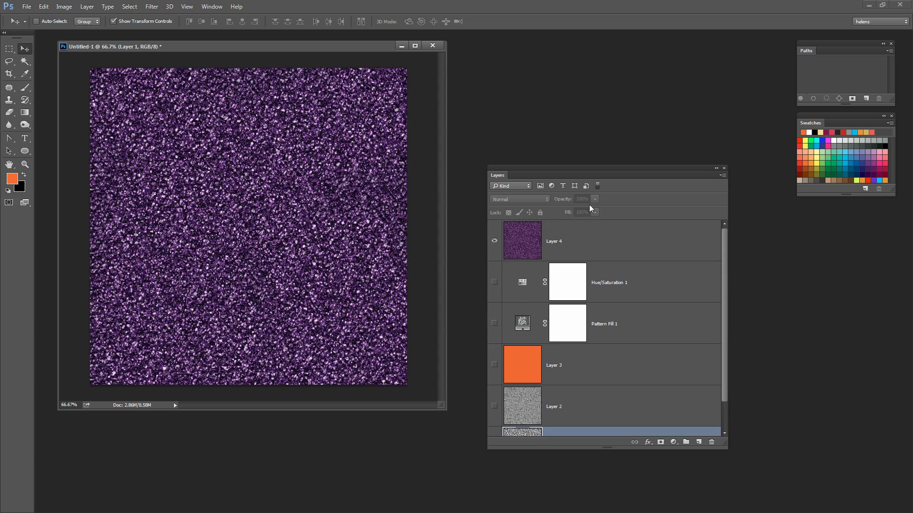
# Step: Apply the Offset filter to Layer 4 with 500 pixels horizontal, 500 pixels vertical and Wrap Around
pyautogui.click(511, 233)
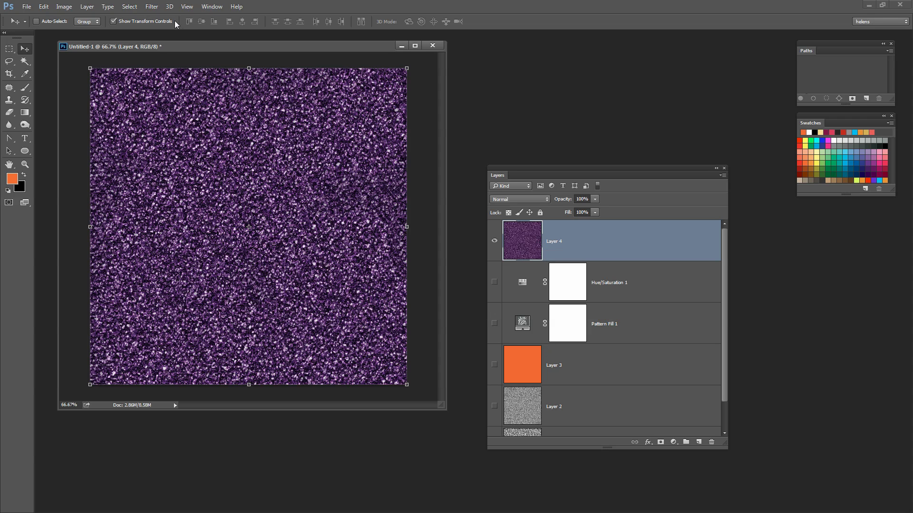
pyautogui.click(151, 6)
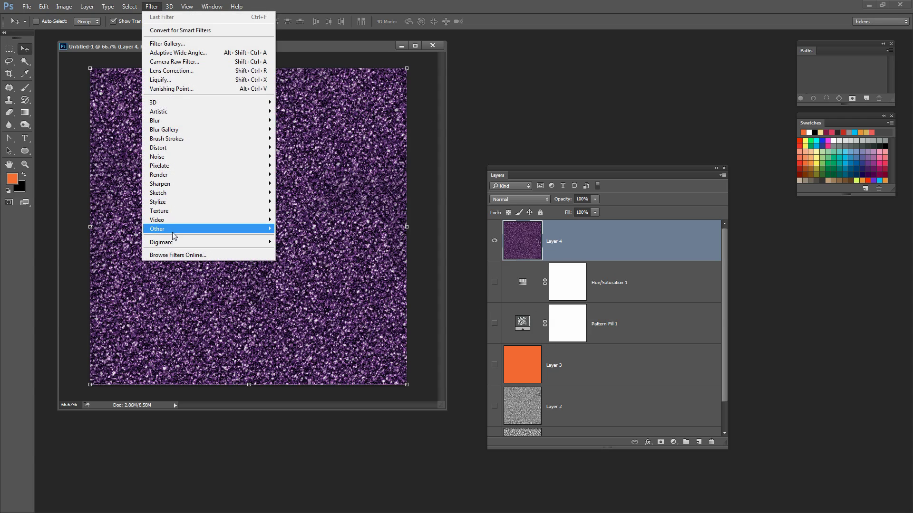
pyautogui.moveTo(172, 231)
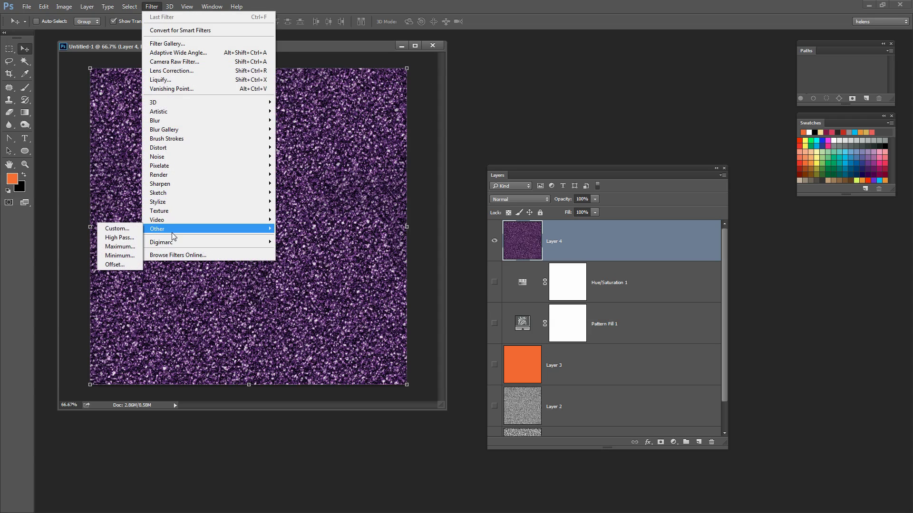
pyautogui.click(115, 265)
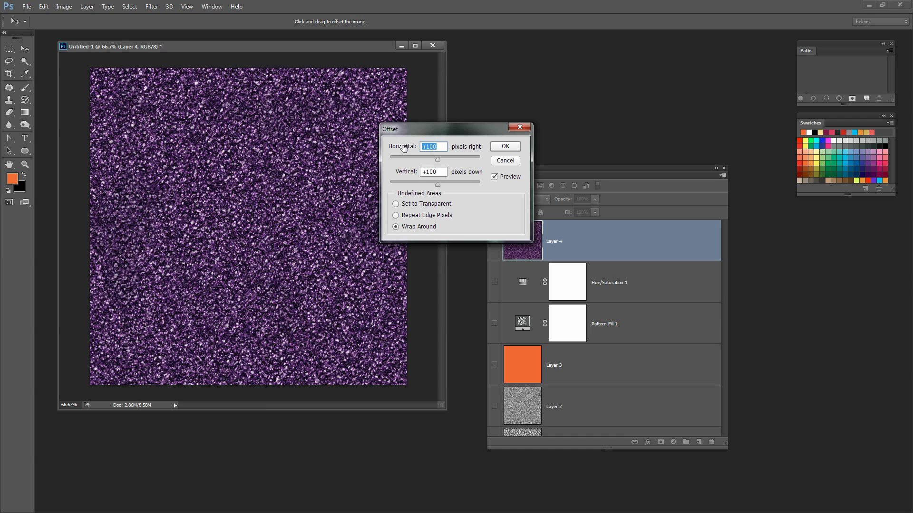
pyautogui.write('500')
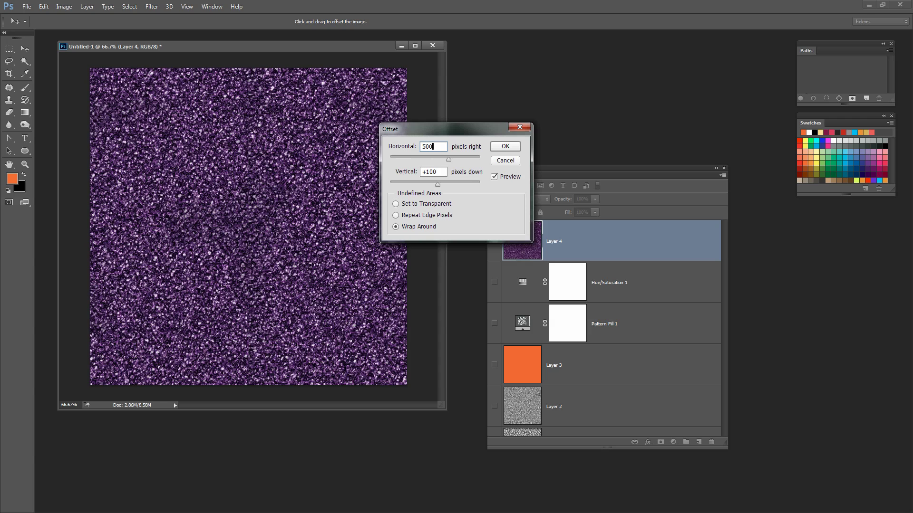
pyautogui.press('Tab')
pyautogui.write('500')
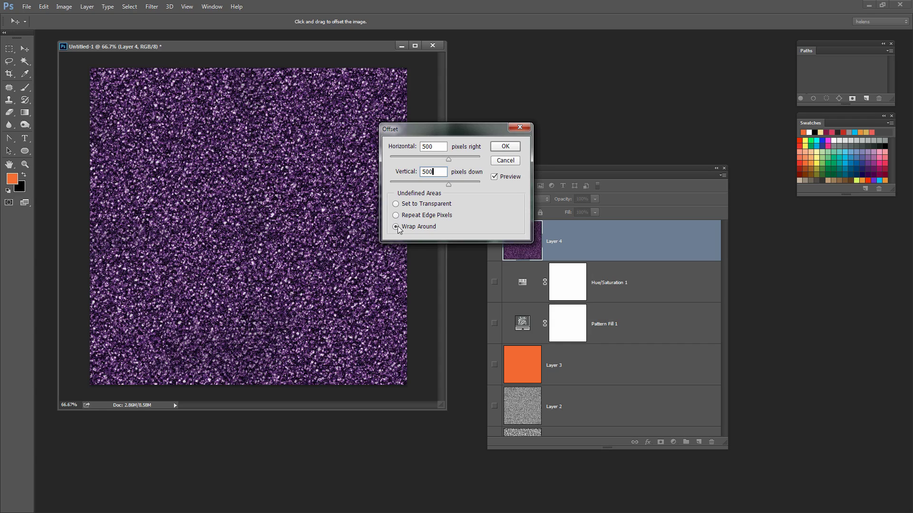
pyautogui.click(501, 147)
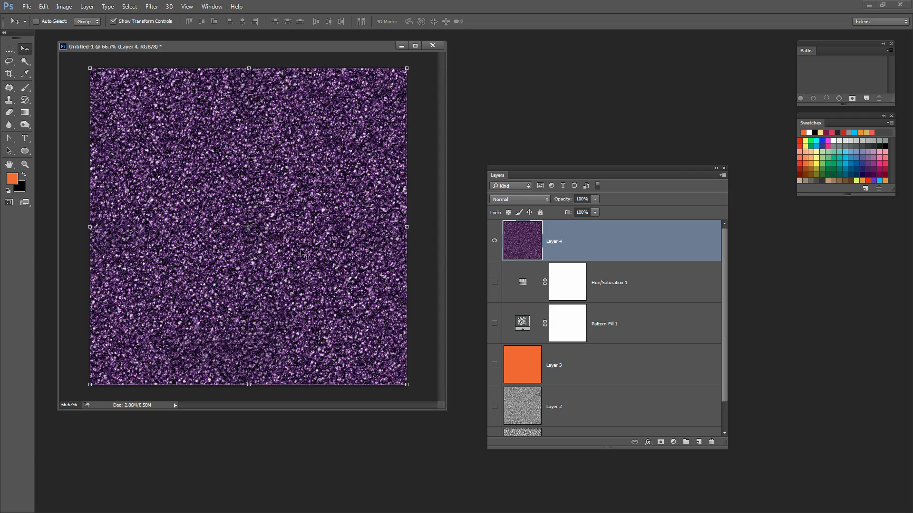
# Step: Clone over the offset seams on Layer 4 using a 100 px Clone Stamp, sampling from left of the centre
pyautogui.click(9, 100)
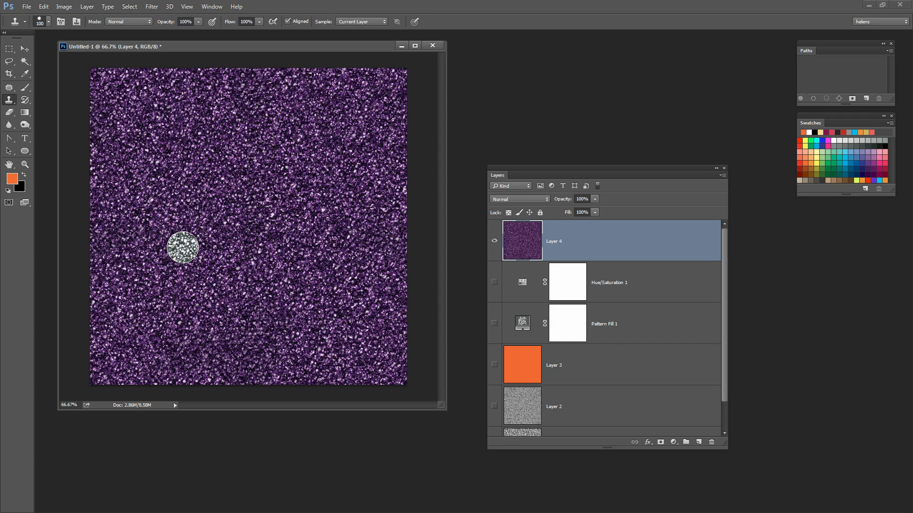
pyautogui.keyDown('alt'); pyautogui.click(148, 240); pyautogui.keyUp('alt')
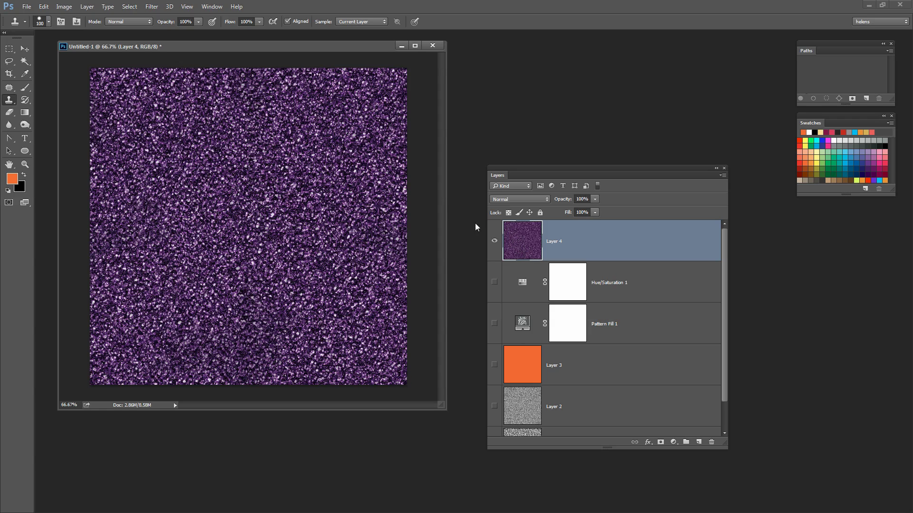
# Step: Select the entire canvas and define the purple glitter as a new pattern
pyautogui.click(127, 8)
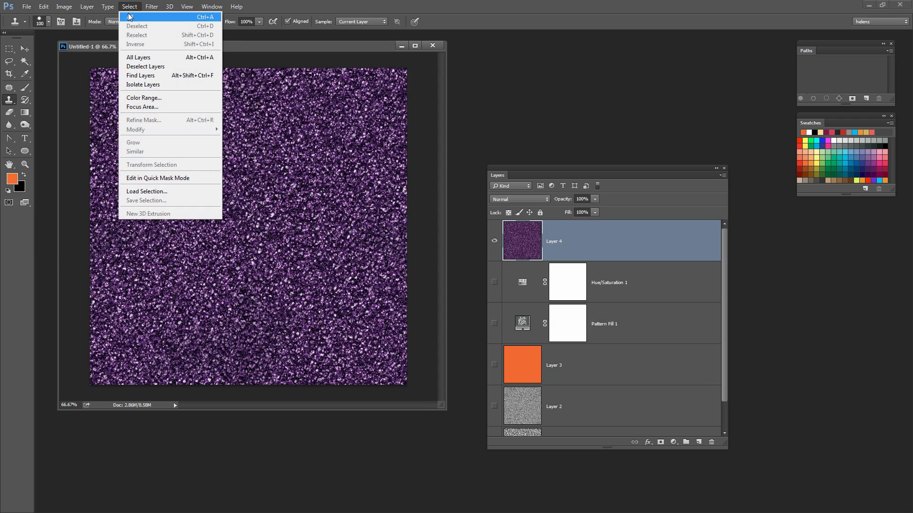
pyautogui.click(130, 17)
pyautogui.click(43, 7)
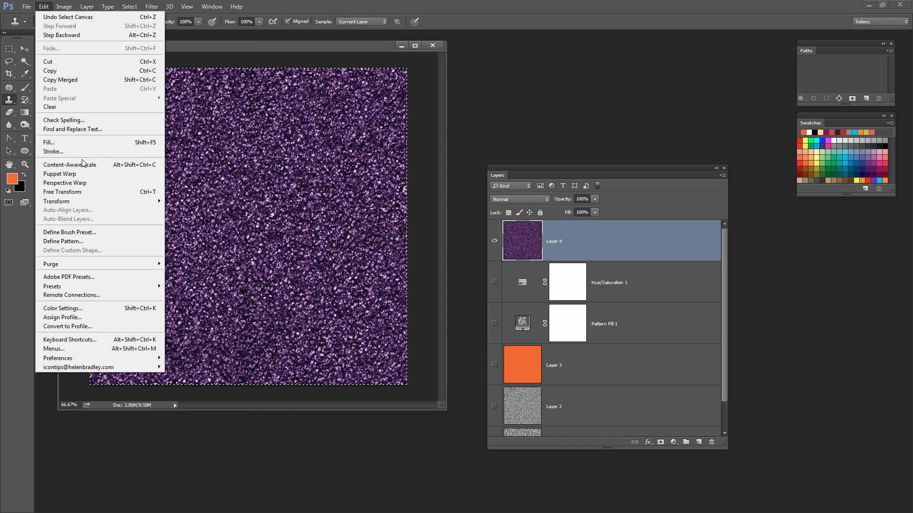
pyautogui.click(74, 242)
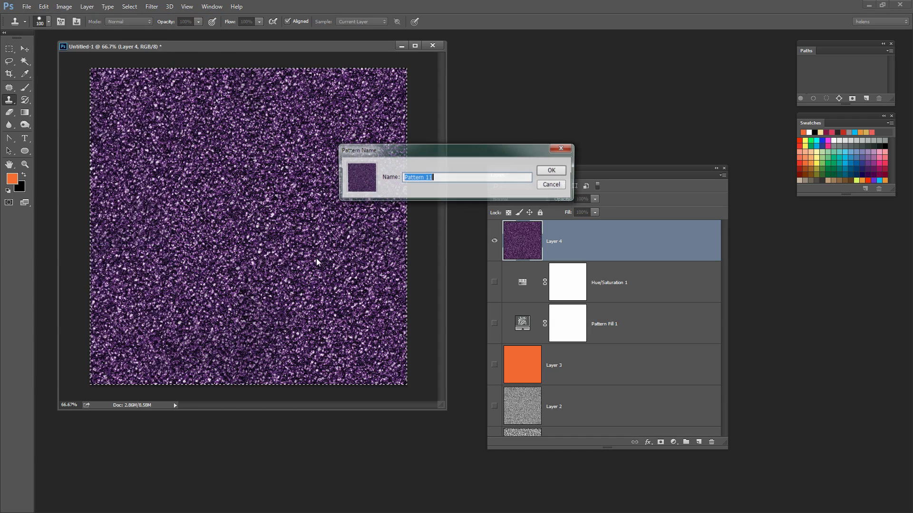
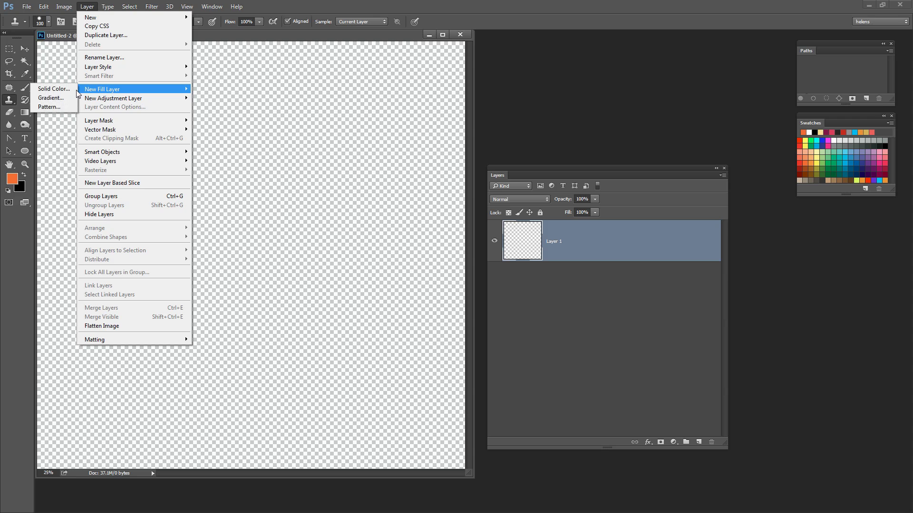
# Step: Fill the new blank document with a pattern fill layer using the purple glitter at 100% scale
pyautogui.click(50, 108)
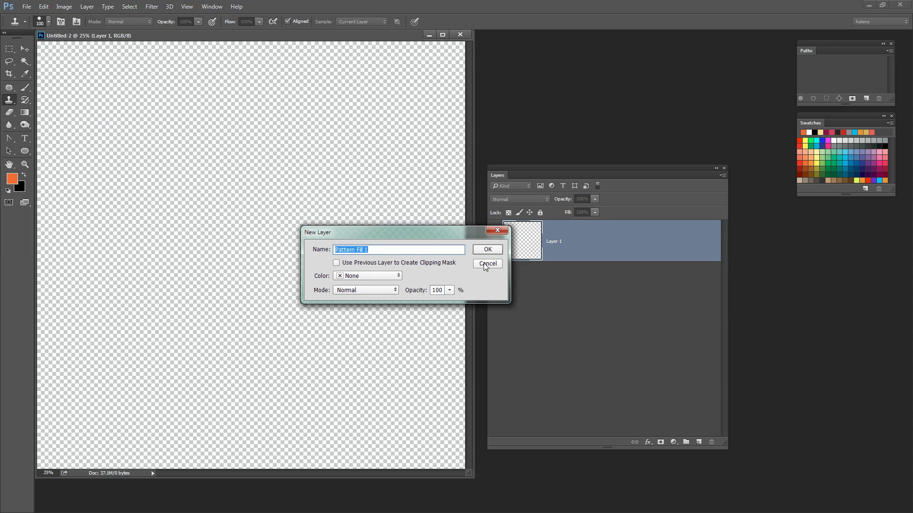
pyautogui.click(488, 250)
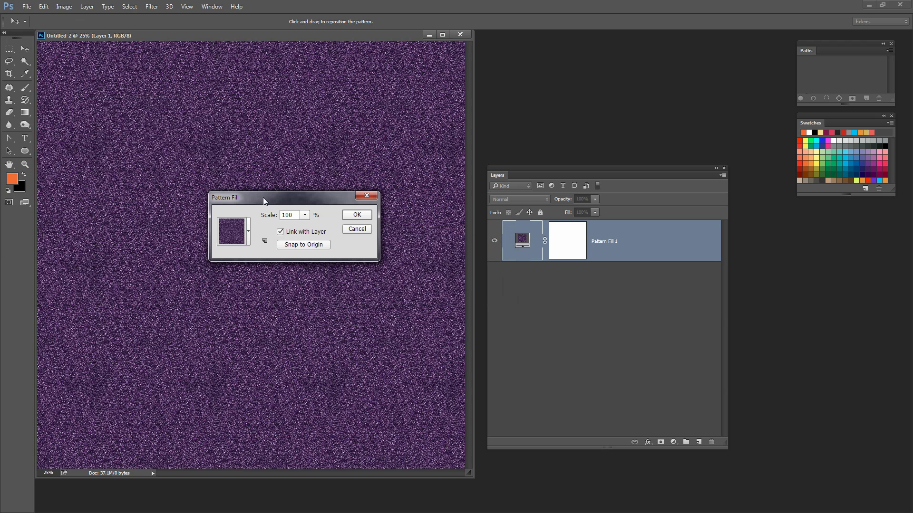
pyautogui.moveTo(264, 200); pyautogui.dragTo(572, 334)
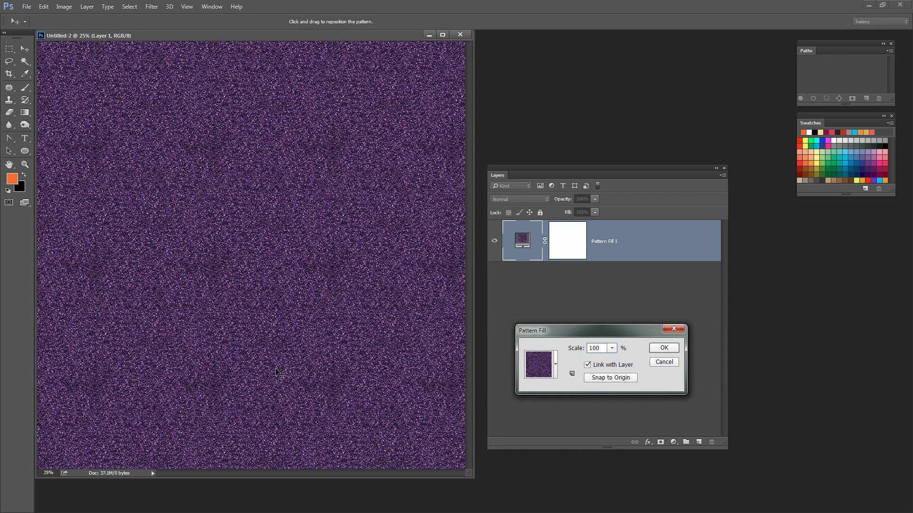
pyautogui.click(664, 349)
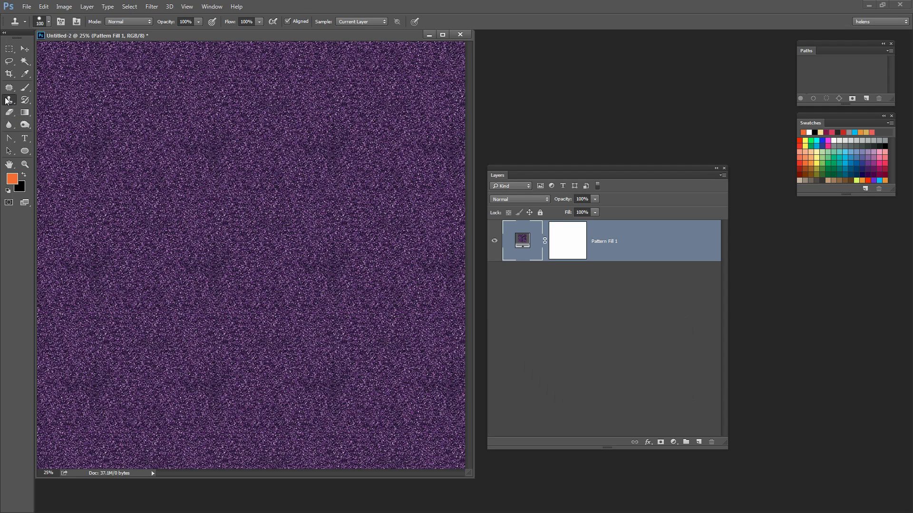
# Step: Enlarge the Clone Stamp brush to 200 px and add an empty layer above the pattern fill
pyautogui.press(']')
pyautogui.press(']')
pyautogui.press(']')
pyautogui.press(']')
pyautogui.click(699, 442)
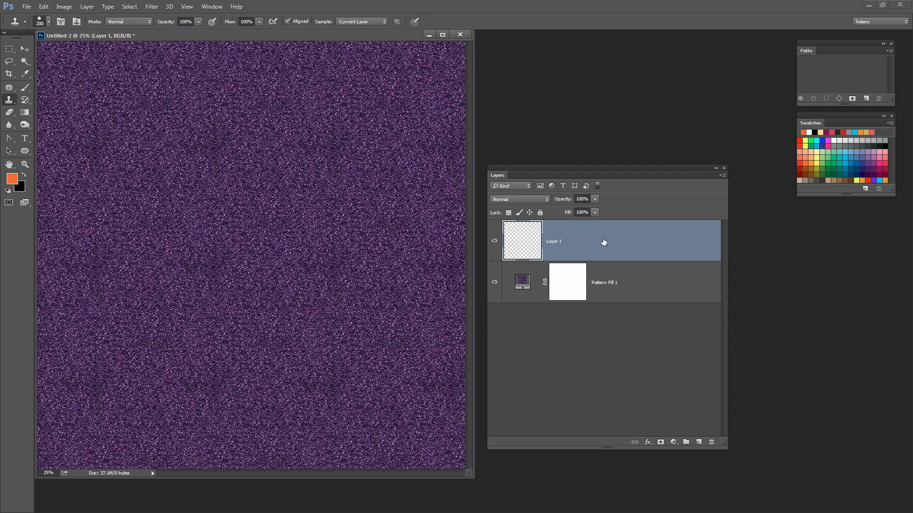
# Step: Move the pattern fill layer above the empty Layer 1 and merge the two into a single pixel layer
pyautogui.moveTo(603, 241); pyautogui.dragTo(608, 274)
pyautogui.click(612, 254)
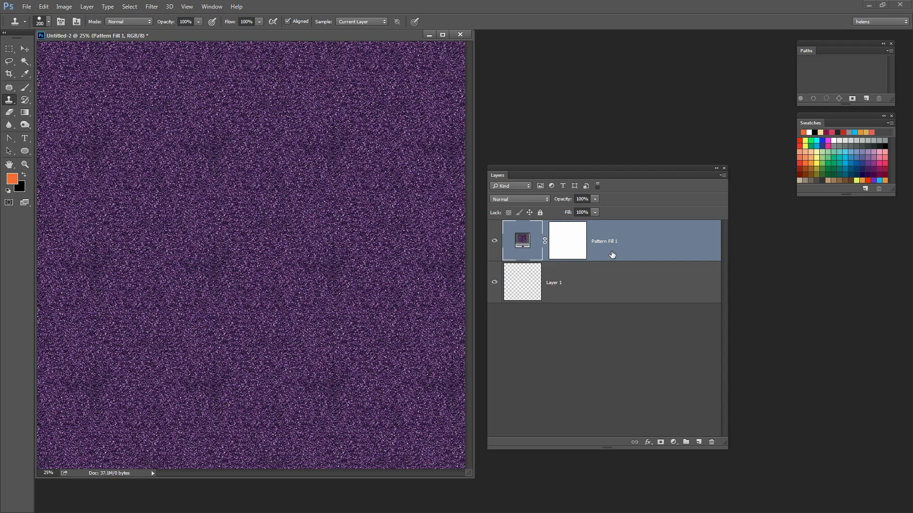
pyautogui.hotkey('ctrl', 'e')
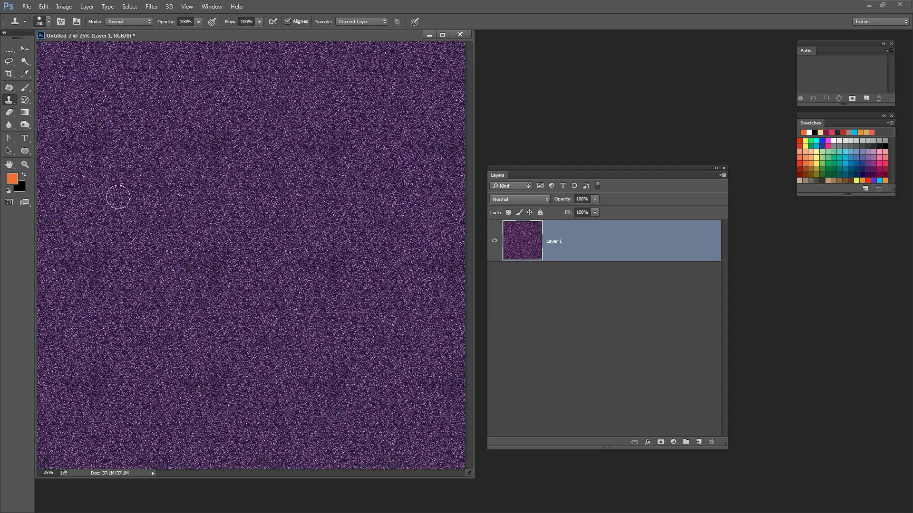
# Step: Enlarge the Clone Stamp brush to 500 px and clone over the dark repeating patches in the upper and middle canvas
pyautogui.press(']')
pyautogui.press(']')
pyautogui.press(']')
pyautogui.press(']')
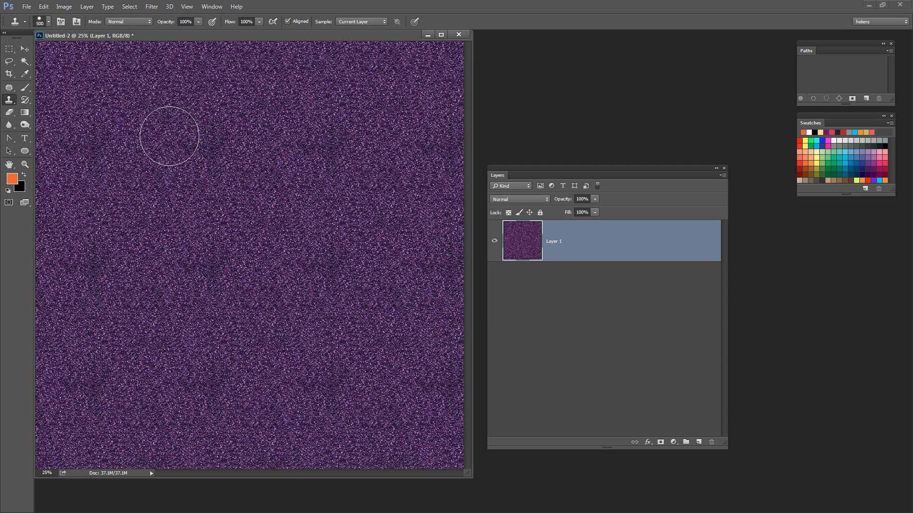
pyautogui.click(48, 23)
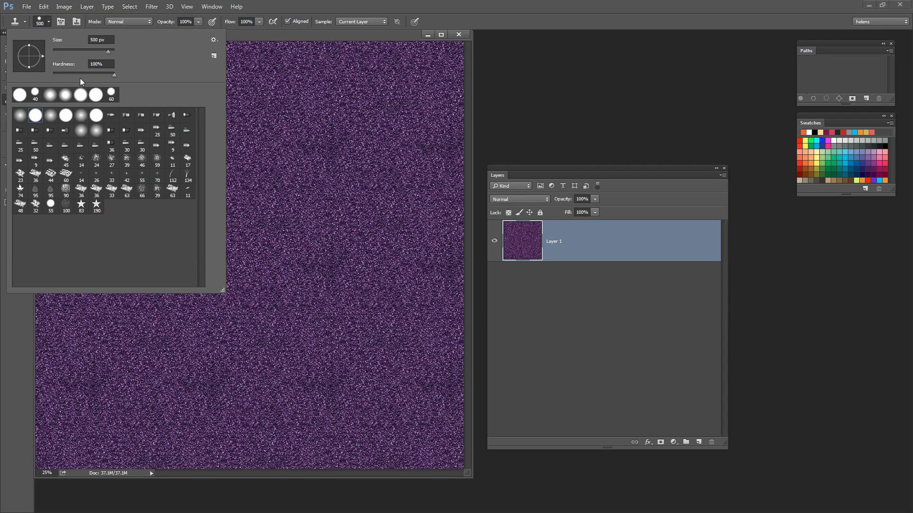
pyautogui.click(248, 38)
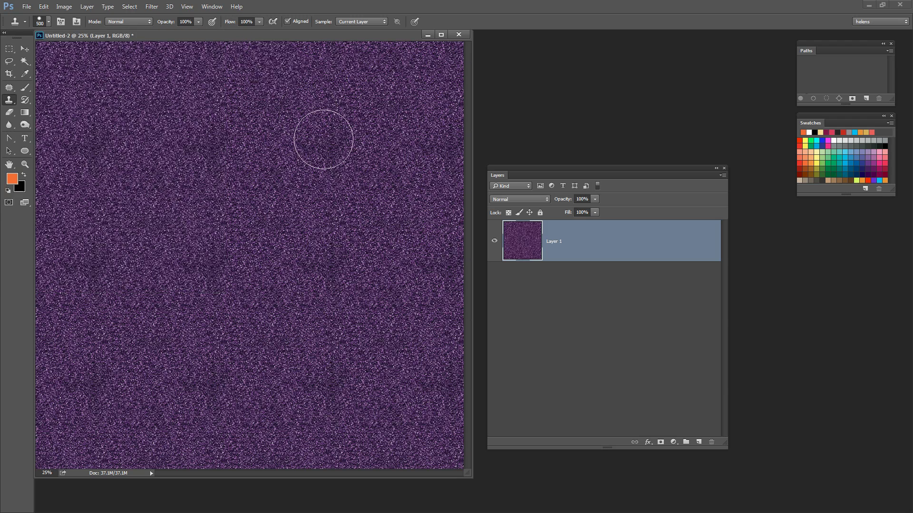
pyautogui.keyDown('alt'); pyautogui.click(248, 257); pyautogui.keyUp('alt')
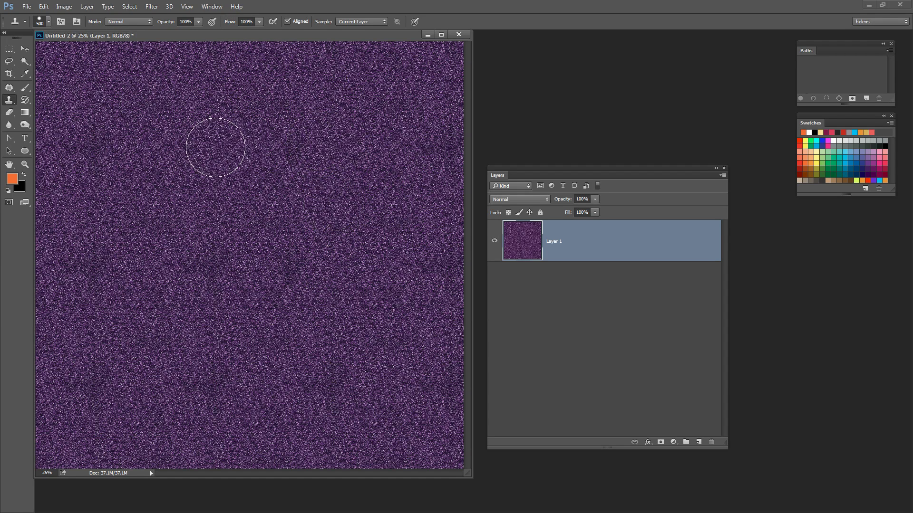
pyautogui.keyDown('alt'); pyautogui.click(146, 320); pyautogui.keyUp('alt')
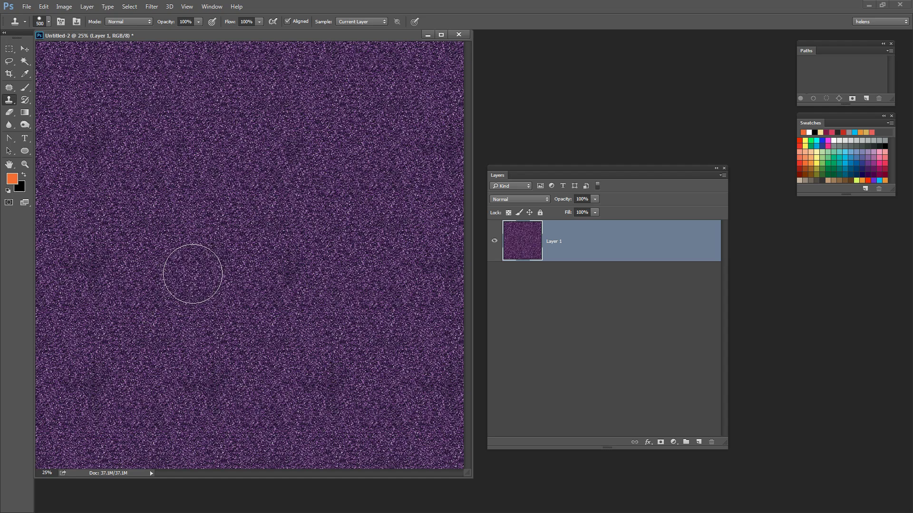
pyautogui.keyDown('alt'); pyautogui.click(136, 249); pyautogui.keyUp('alt')
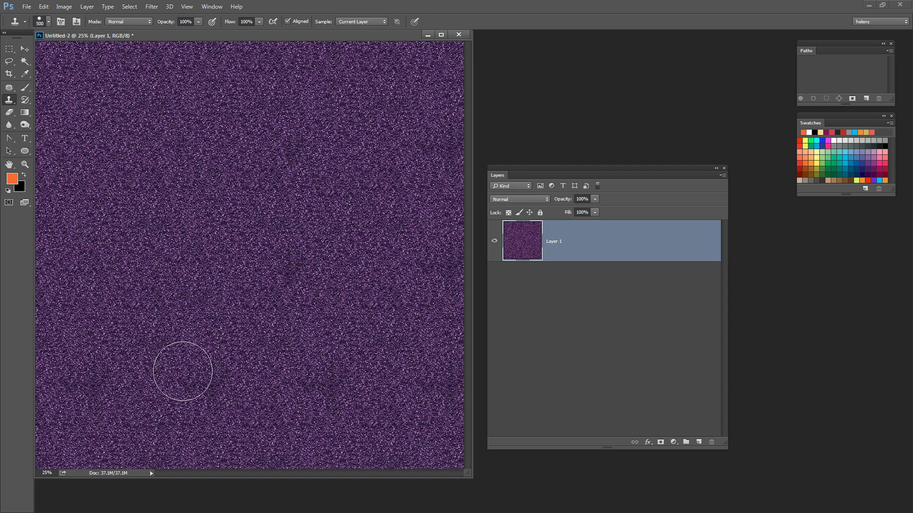
# Step: Clone out the remaining dark repeats across the lower and central canvas, resampling from clean glitter areas
pyautogui.moveTo(298, 316); pyautogui.dragTo(290, 349)
pyautogui.keyDown('alt'); pyautogui.click(156, 404); pyautogui.keyUp('alt')
pyautogui.moveTo(207, 383)
pyautogui.mouseDown()
pyautogui.moveTo(220, 416)
pyautogui.moveTo(263, 425)
pyautogui.moveTo(328, 412)
pyautogui.mouseUp()
pyautogui.keyDown('alt'); pyautogui.click(149, 392); pyautogui.keyUp('alt')
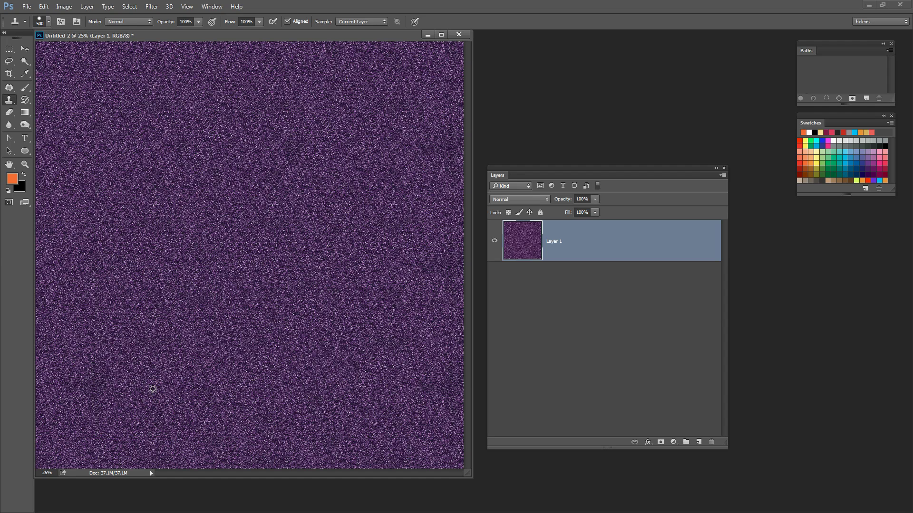
pyautogui.click(274, 220)
pyautogui.keyDown('alt'); pyautogui.click(263, 188); pyautogui.keyUp('alt')
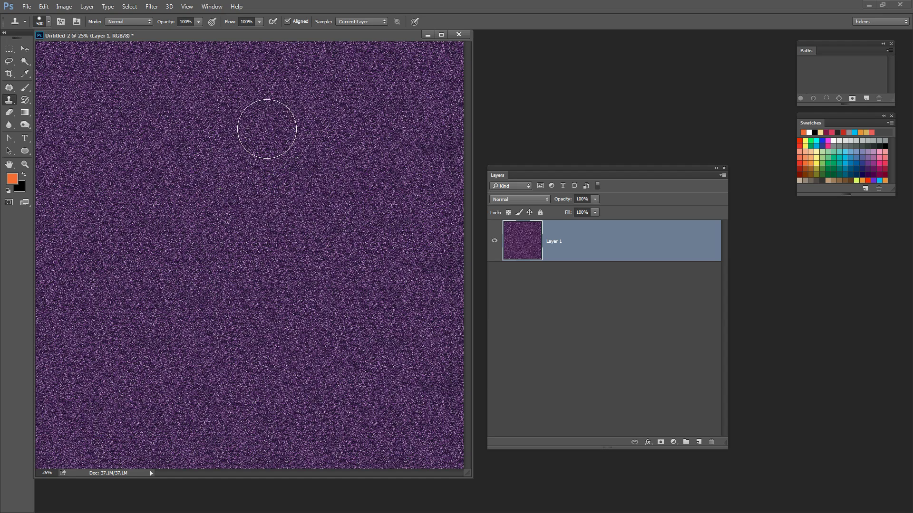
pyautogui.moveTo(252, 285); pyautogui.dragTo(327, 316)
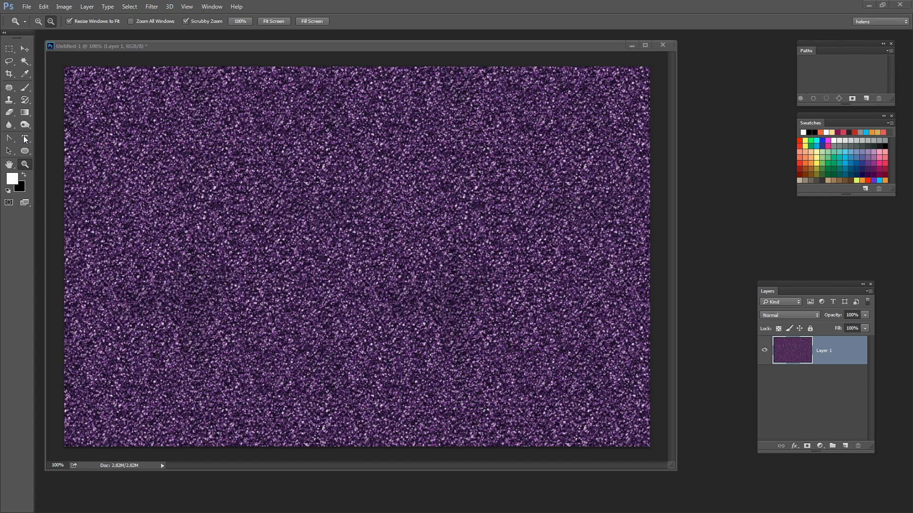
# Step: Add the white text "Glitter" over the purple glitter in the Untitled-1 document
pyautogui.press('alt')
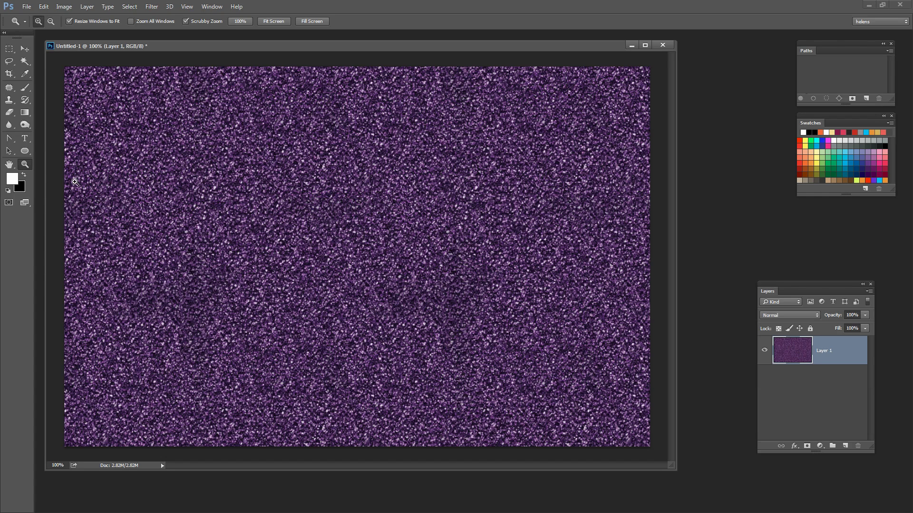
pyautogui.click(25, 138)
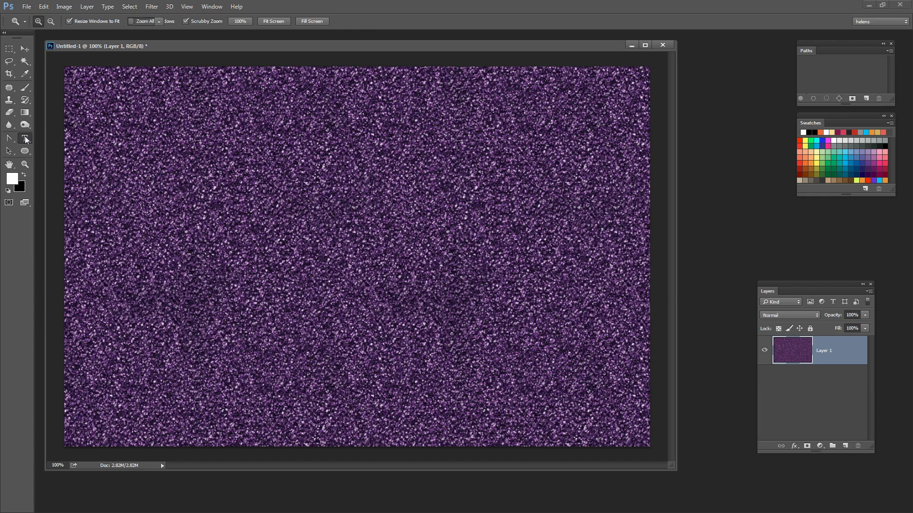
pyautogui.click(128, 230)
pyautogui.write('Glitter')
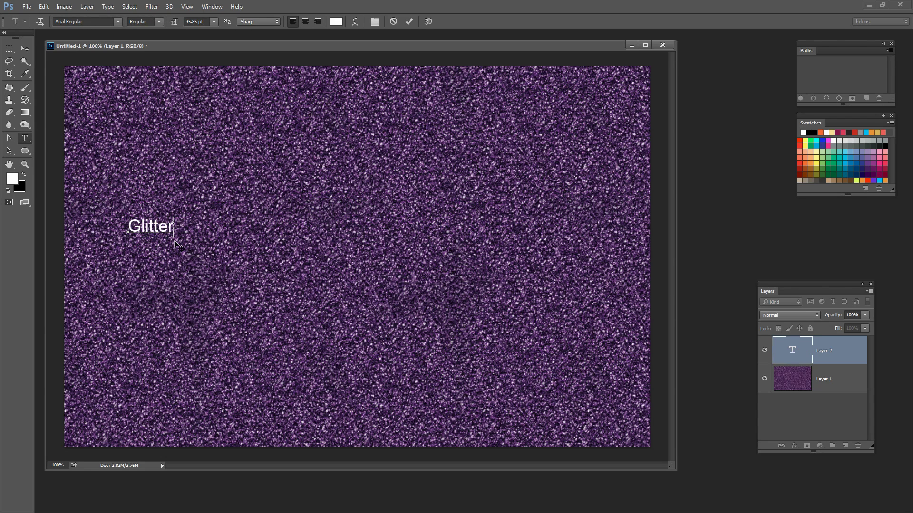
# Step: Select all of the Glitter text and enlarge its font size to 345 pt
pyautogui.hotkey('ctrl', 'a')
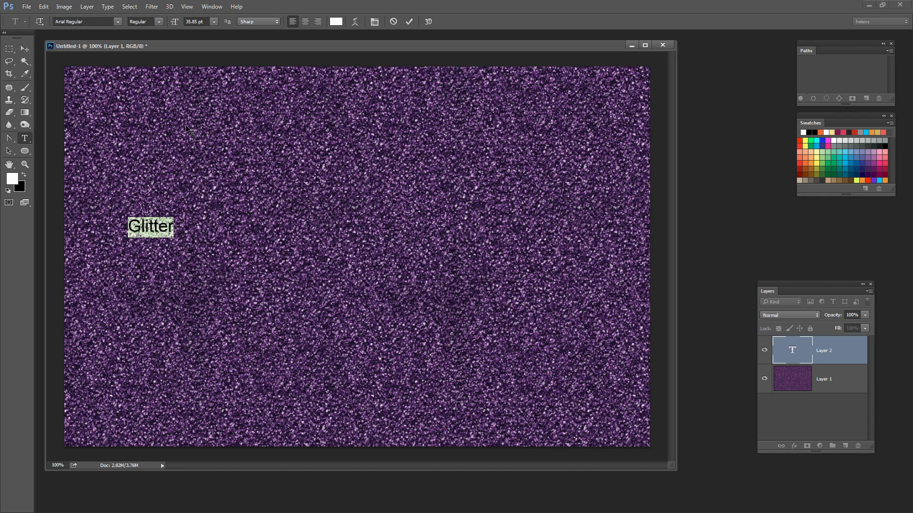
pyautogui.click(189, 21)
pyautogui.hotkey('shift', 'Up')
pyautogui.hotkey('shift', 'Up')
pyautogui.hotkey('shift', 'Up')
pyautogui.hotkey('shift', 'Up')
pyautogui.hotkey('shift', 'Up')
pyautogui.hotkey('shift', 'Up')
pyautogui.hotkey('shift', 'Up')
pyautogui.hotkey('shift', 'Up')
pyautogui.hotkey('shift', 'Up')
pyautogui.hotkey('shift', 'Up')
pyautogui.hotkey('shift', 'Up')
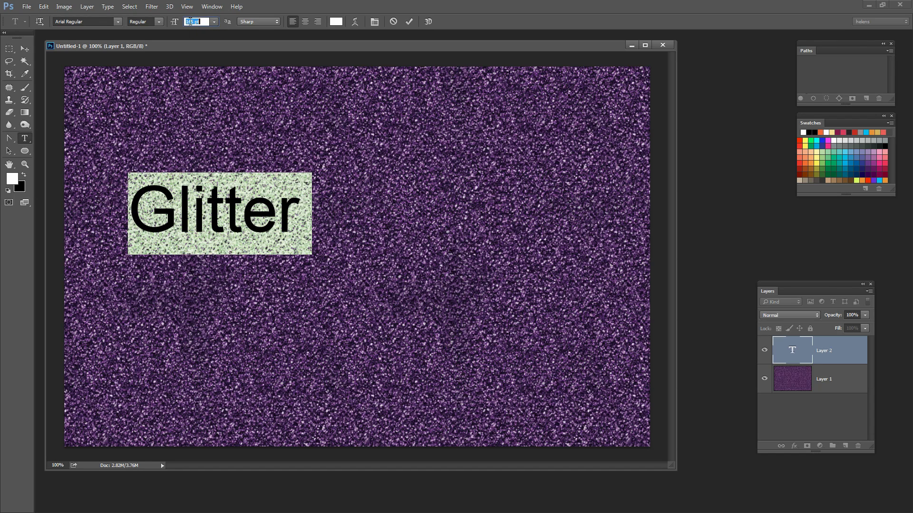
pyautogui.hotkey('shift', 'Up')
pyautogui.hotkey('shift', 'Up')
pyautogui.hotkey('shift', 'Up')
pyautogui.hotkey('shift', 'Up')
pyautogui.hotkey('shift', 'Up')
pyautogui.hotkey('shift', 'Up')
pyautogui.hotkey('shift', 'Up')
pyautogui.hotkey('shift', 'Up')
pyautogui.hotkey('shift', 'Up')
pyautogui.hotkey('shift', 'Up')
pyautogui.hotkey('shift', 'Up')
pyautogui.hotkey('shift', 'Up')
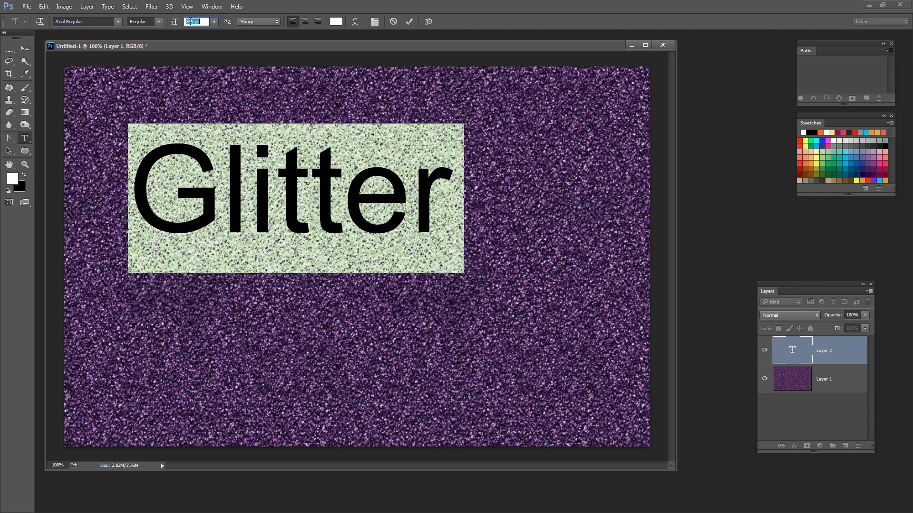
pyautogui.hotkey('shift', 'Up')
pyautogui.hotkey('shift', 'Up')
pyautogui.hotkey('shift', 'Up')
pyautogui.hotkey('shift', 'Up')
pyautogui.hotkey('shift', 'Up')
pyautogui.hotkey('shift', 'Up')
pyautogui.hotkey('shift', 'Up')
pyautogui.hotkey('shift', 'Up')
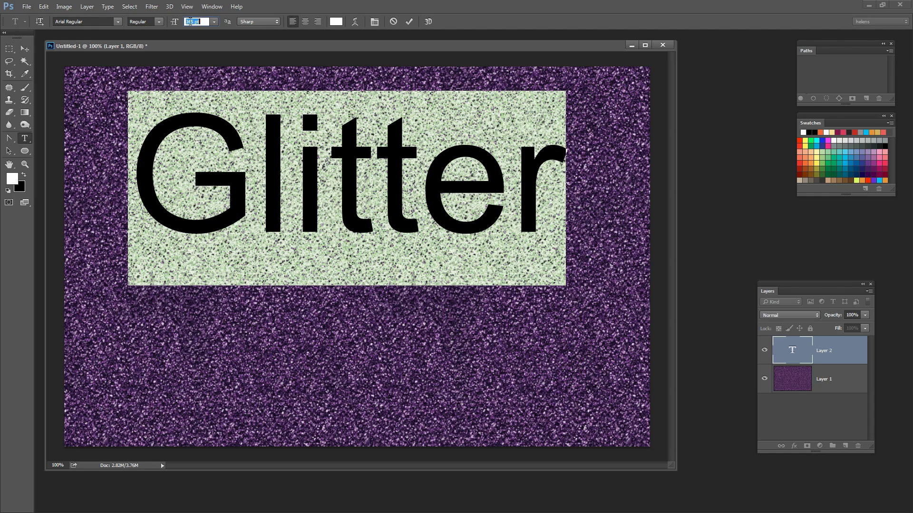
# Step: Change the Glitter text's font to Channel Regular
pyautogui.click(118, 24)
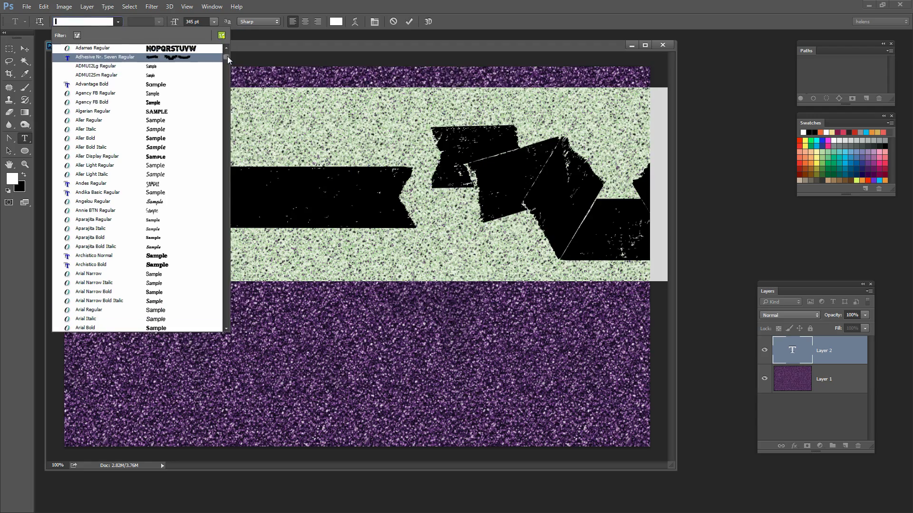
pyautogui.scroll(-15, 227, 56)
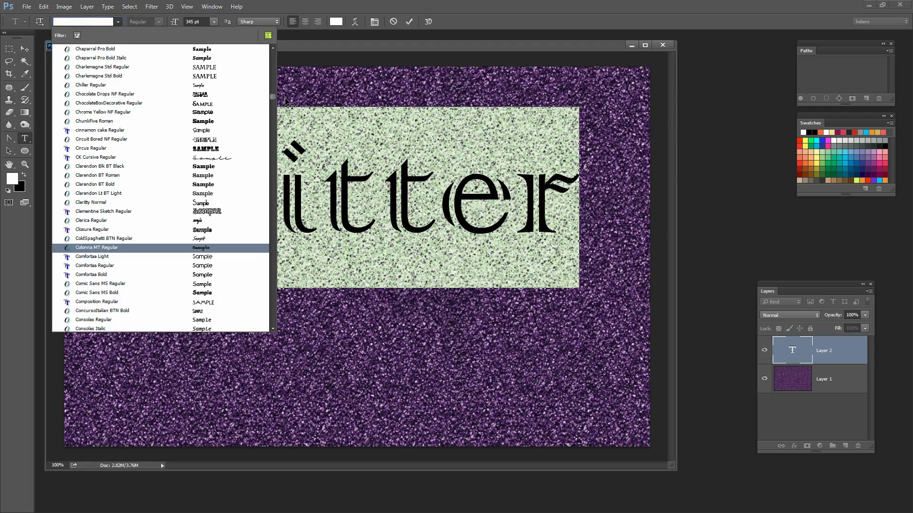
pyautogui.scroll(7, 288, 102)
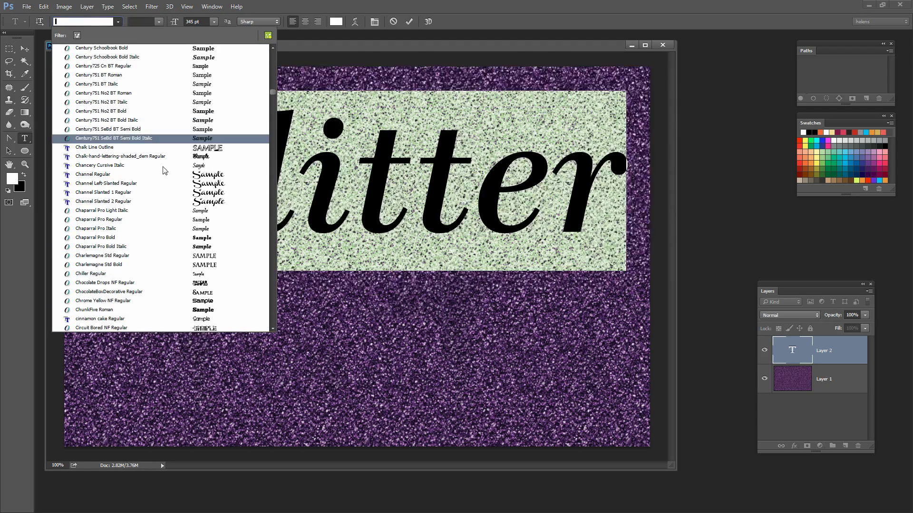
pyautogui.click(198, 176)
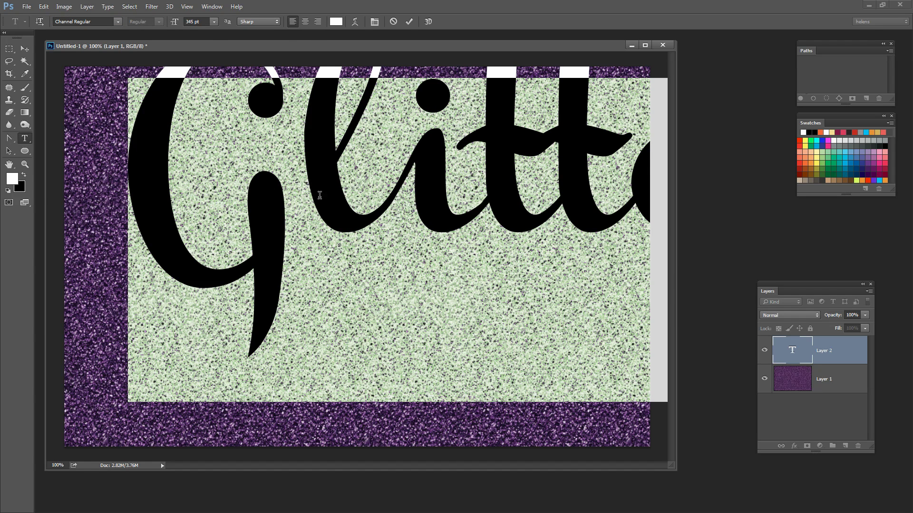
# Step: Reduce the Glitter text's size to 235 pt and move the text to the middle of the canvas
pyautogui.click(186, 22)
pyautogui.hotkey('shift', 'Down')
pyautogui.hotkey('shift', 'Down')
pyautogui.hotkey('shift', 'Down')
pyautogui.hotkey('shift', 'Down')
pyautogui.hotkey('shift', 'Down')
pyautogui.hotkey('shift', 'Down')
pyautogui.hotkey('shift', 'Down')
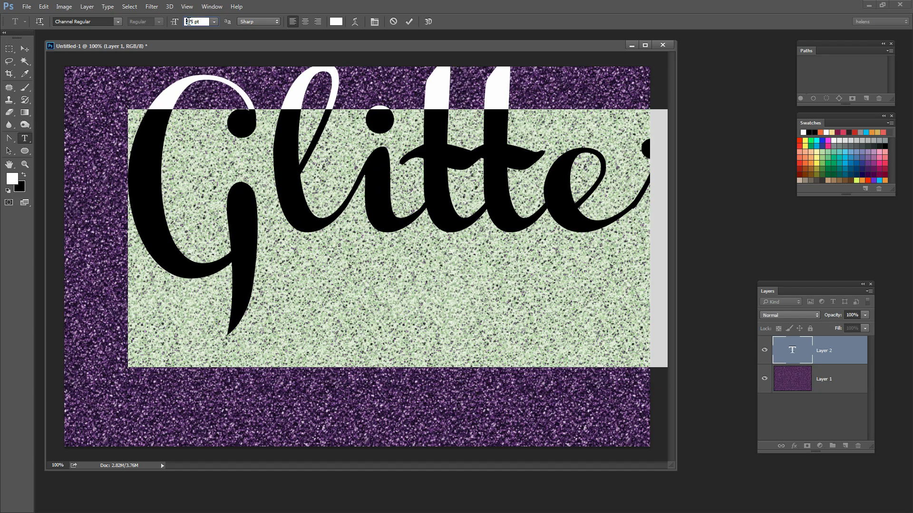
pyautogui.hotkey('shift', 'Down')
pyautogui.hotkey('shift', 'Down')
pyautogui.hotkey('shift', 'Down')
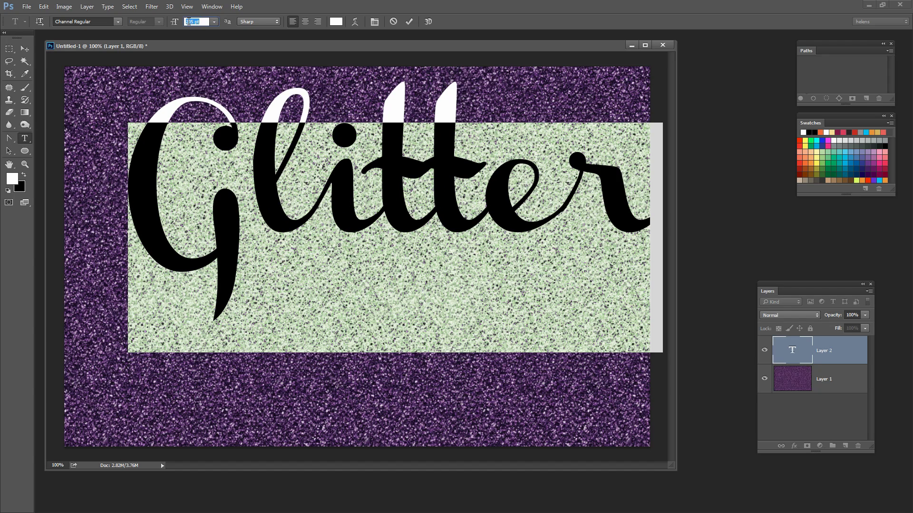
pyautogui.hotkey('shift', 'Down')
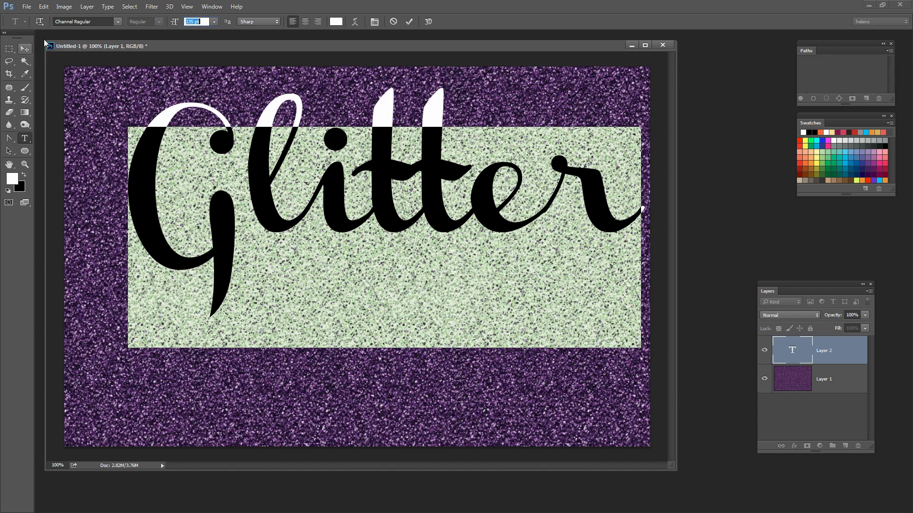
pyautogui.click(24, 49)
pyautogui.moveTo(277, 202); pyautogui.dragTo(254, 263)
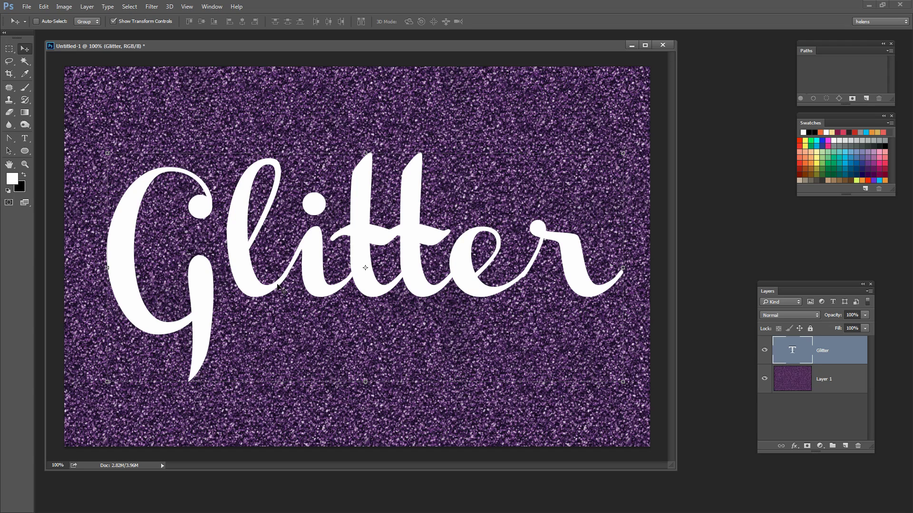
# Step: Place the Glitter text layer below Layer 1 and clip the glitter layer to the text
pyautogui.moveTo(833, 352); pyautogui.dragTo(833, 388)
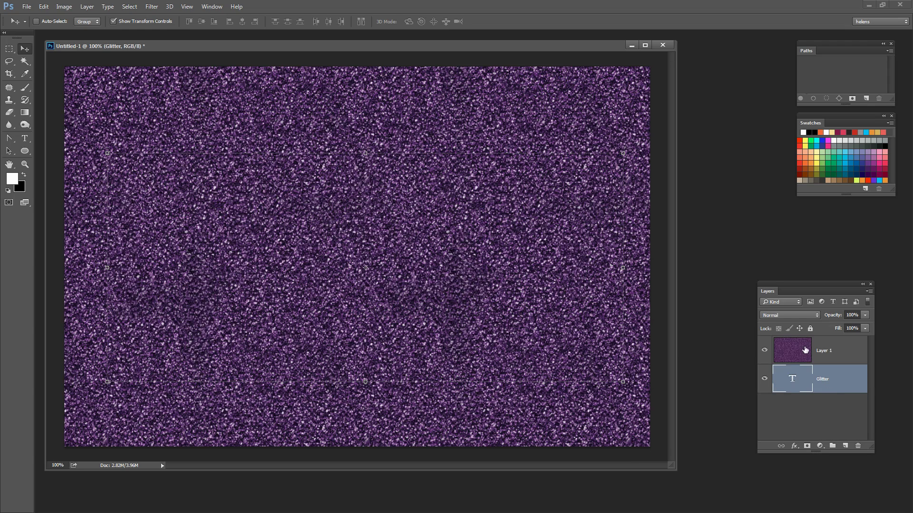
pyautogui.click(833, 352)
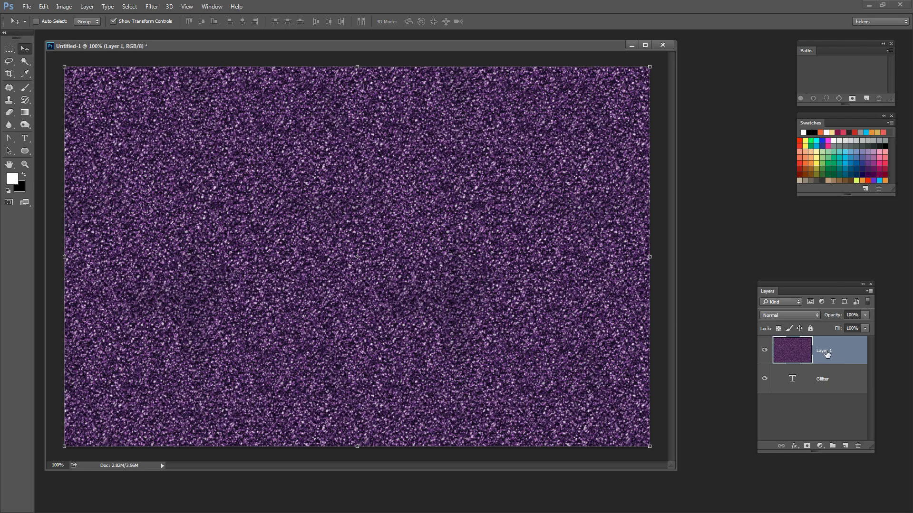
pyautogui.click(86, 6)
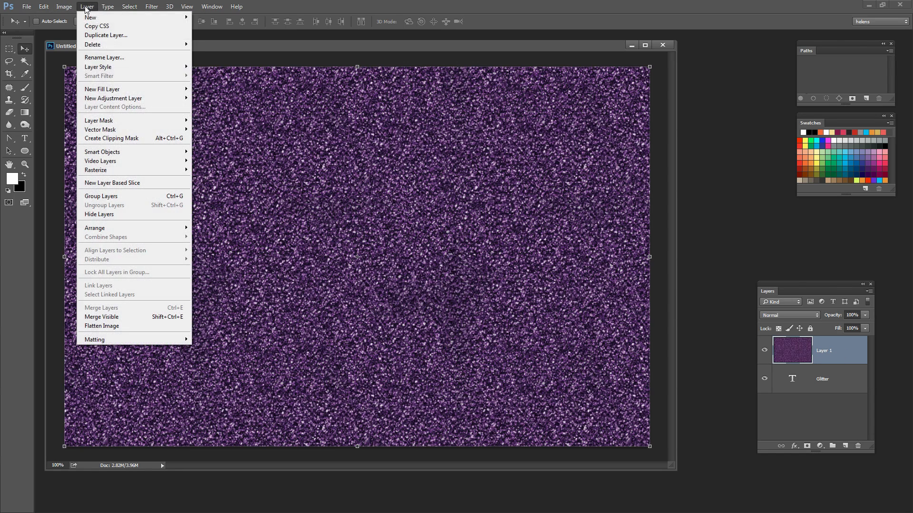
pyautogui.click(841, 361)
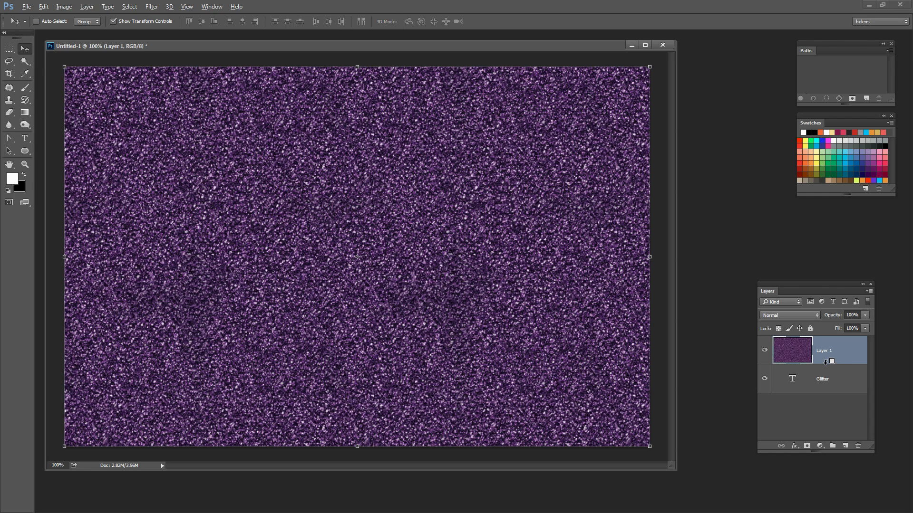
pyautogui.keyDown('alt'); pyautogui.click(826, 362); pyautogui.keyUp('alt')
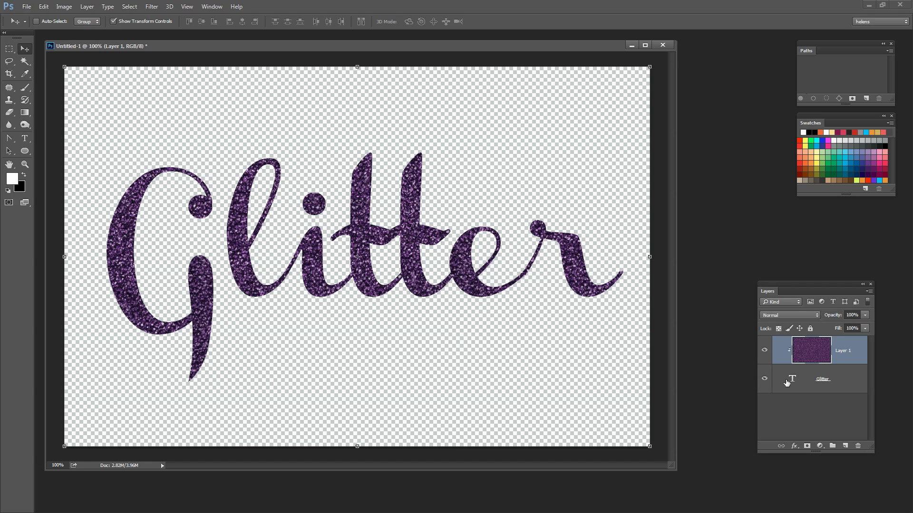
# Step: Add a new layer beneath the Glitter text layer and fill it with the black background colour
pyautogui.click(840, 386)
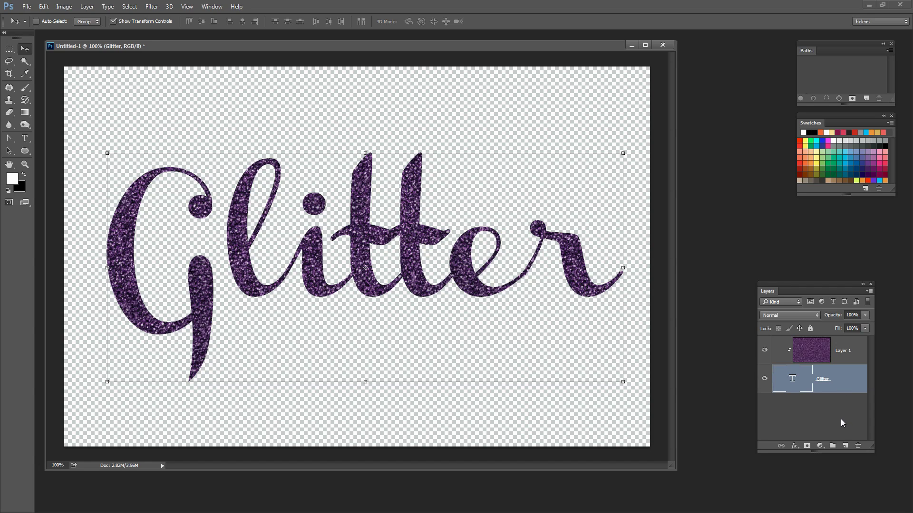
pyautogui.click(845, 446)
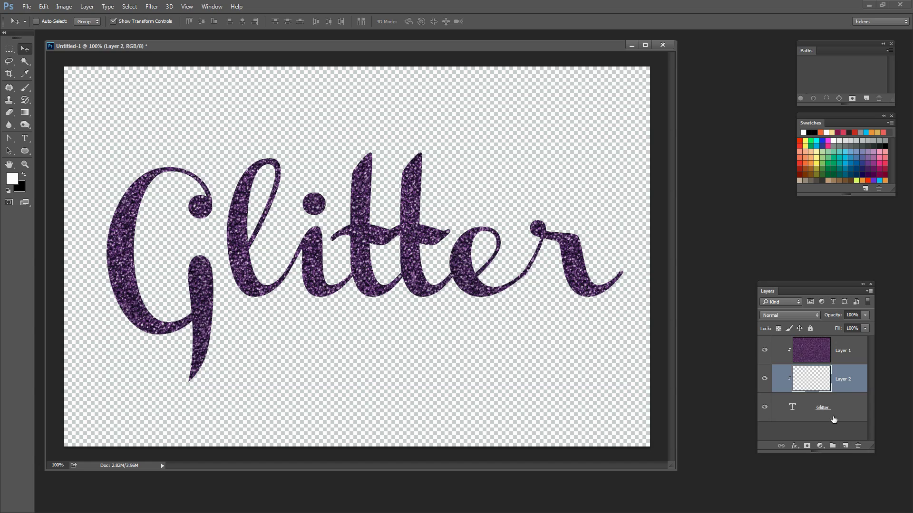
pyautogui.moveTo(837, 385); pyautogui.dragTo(803, 414)
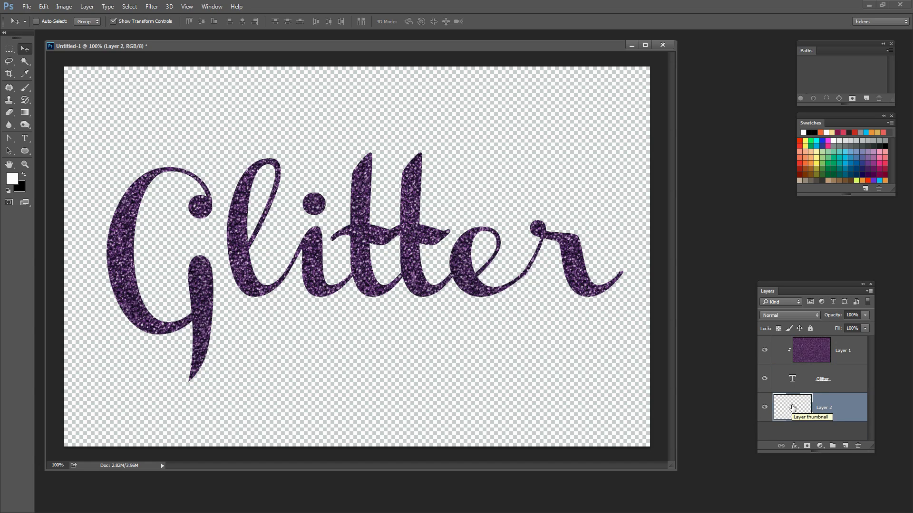
pyautogui.hotkey('ctrl', 'BackSpace')
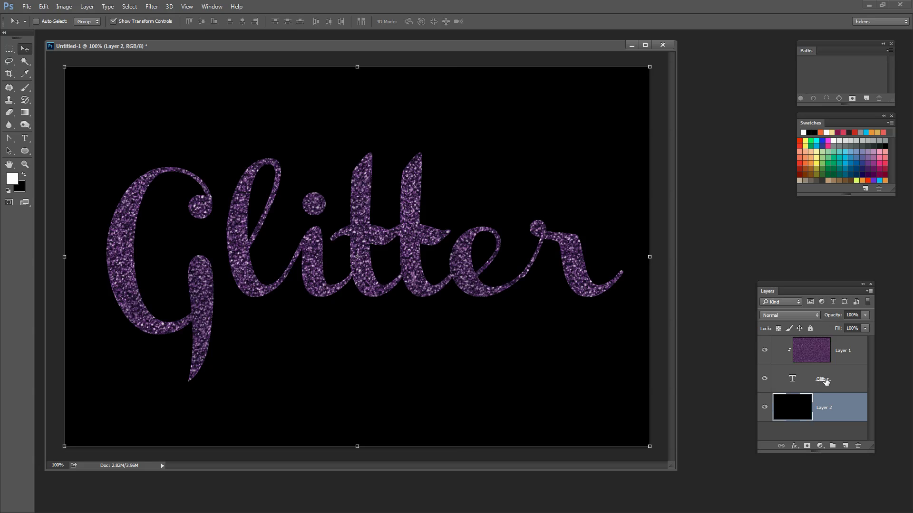
# Step: Add an outside Stroke effect to the Glitter text layer and set its size to 21 px
pyautogui.click(797, 378)
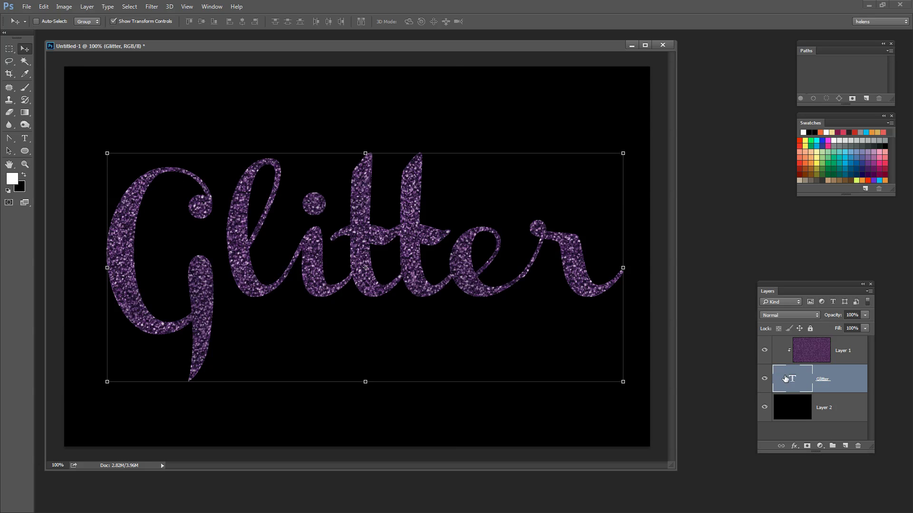
pyautogui.click(794, 447)
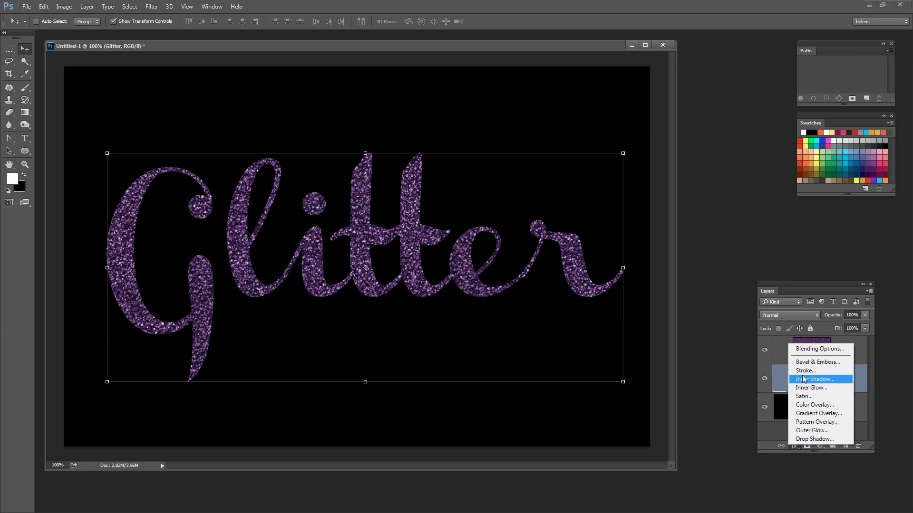
pyautogui.click(804, 370)
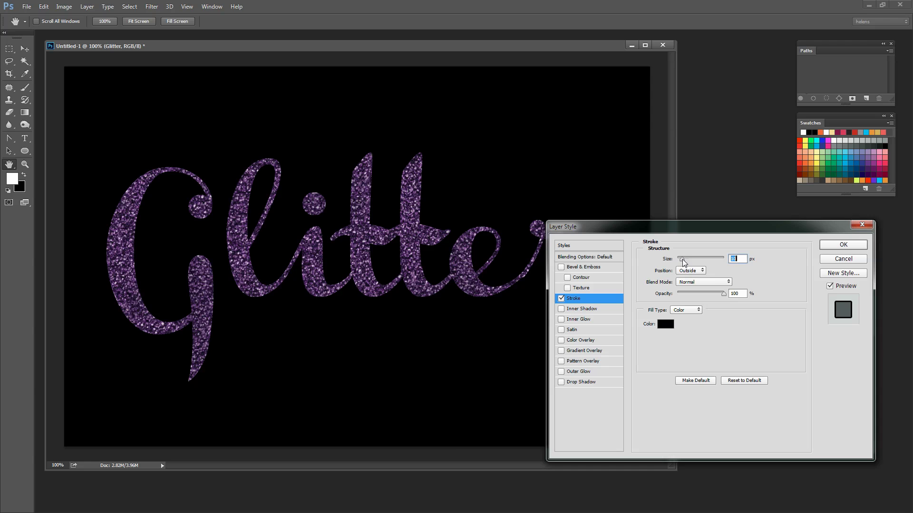
pyautogui.moveTo(680, 259); pyautogui.dragTo(685, 259)
# Step: Set the stroke colour to f4e0e0 and reduce the stroke size to 6 px
pyautogui.click(665, 324)
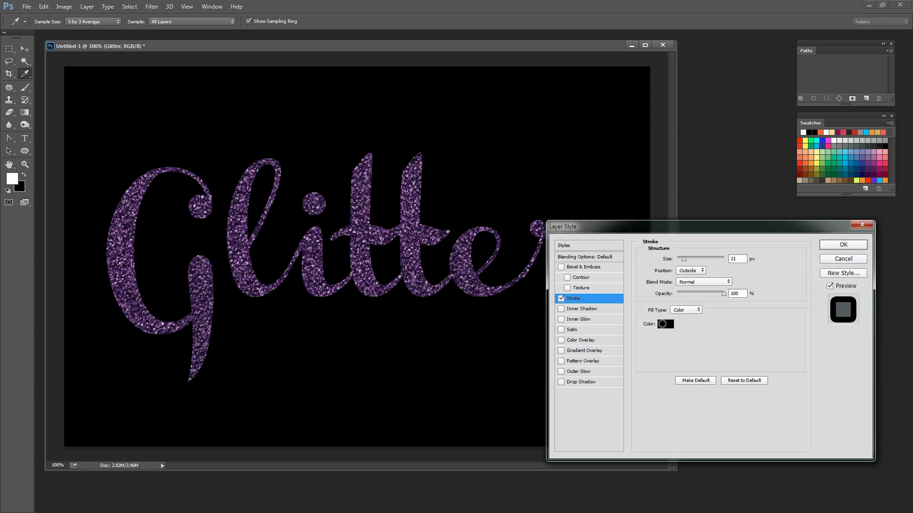
pyautogui.doubleClick(797, 437)
pyautogui.write('f4e0e0')
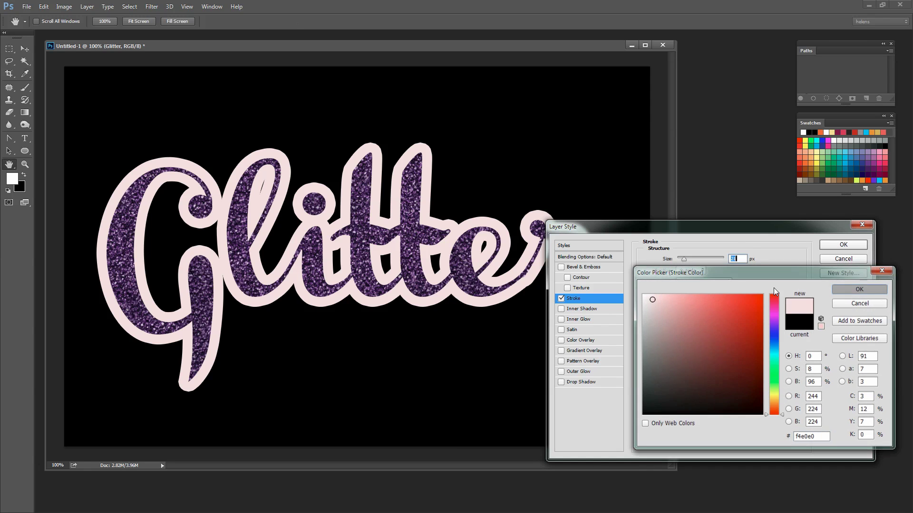
pyautogui.click(860, 289)
pyautogui.moveTo(683, 260); pyautogui.dragTo(680, 261)
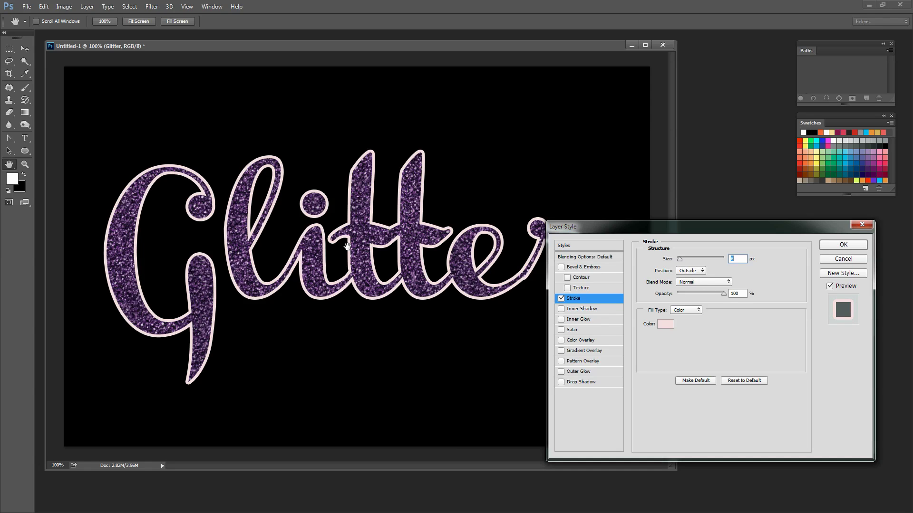
# Step: Change the stroke's fill type to Gradient and apply the Silver gradient preset
pyautogui.click(686, 313)
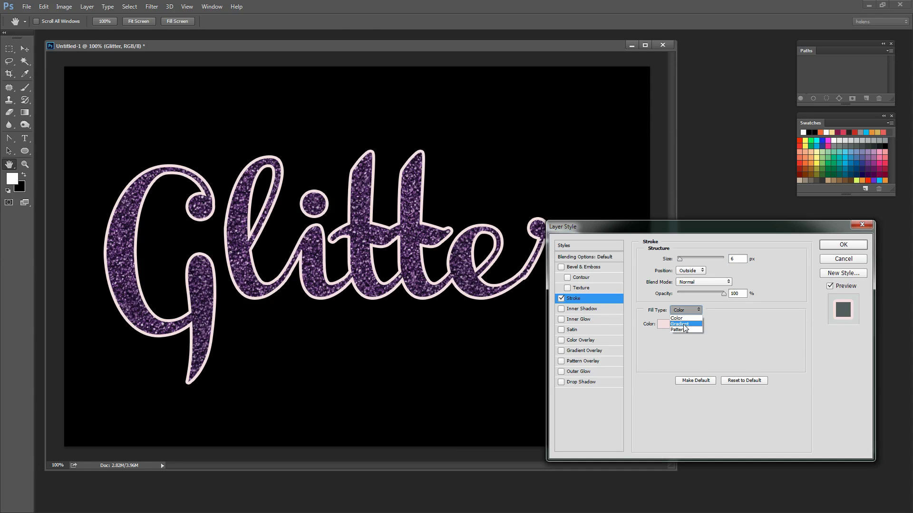
pyautogui.click(684, 324)
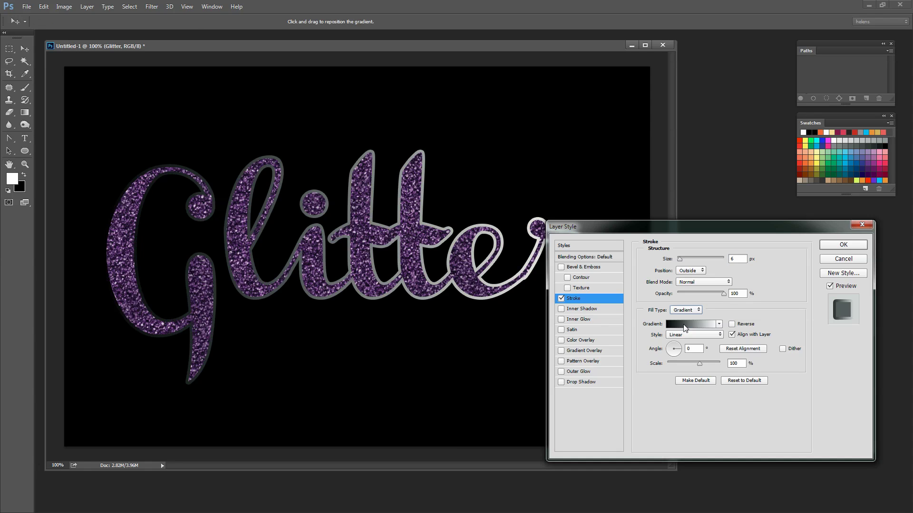
pyautogui.click(719, 324)
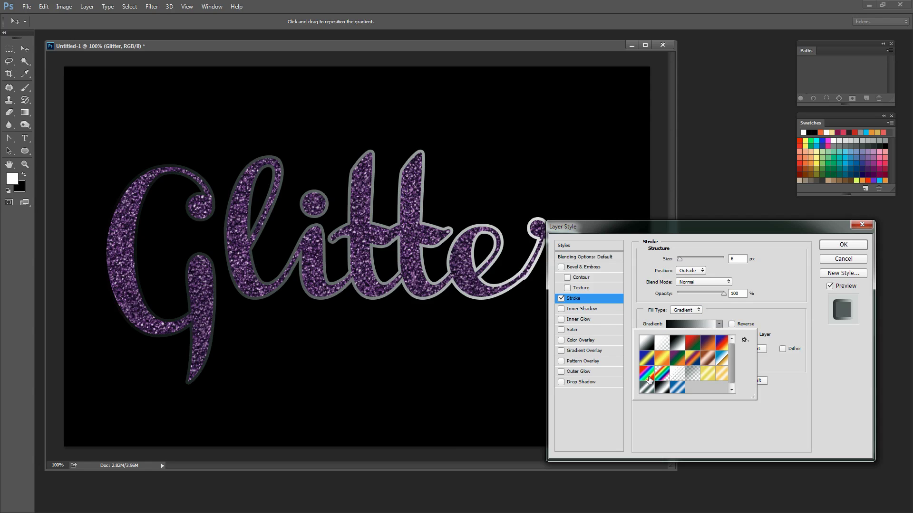
pyautogui.click(745, 340)
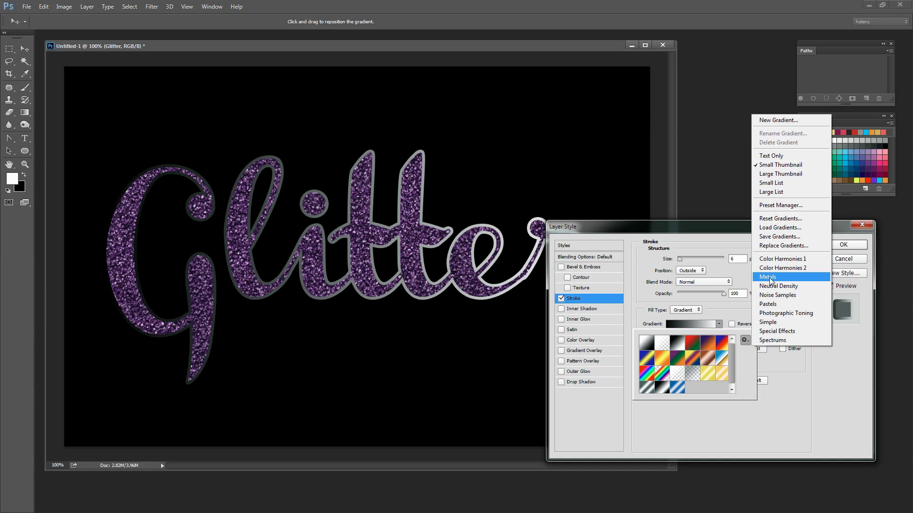
pyautogui.click(644, 389)
pyautogui.click(643, 388)
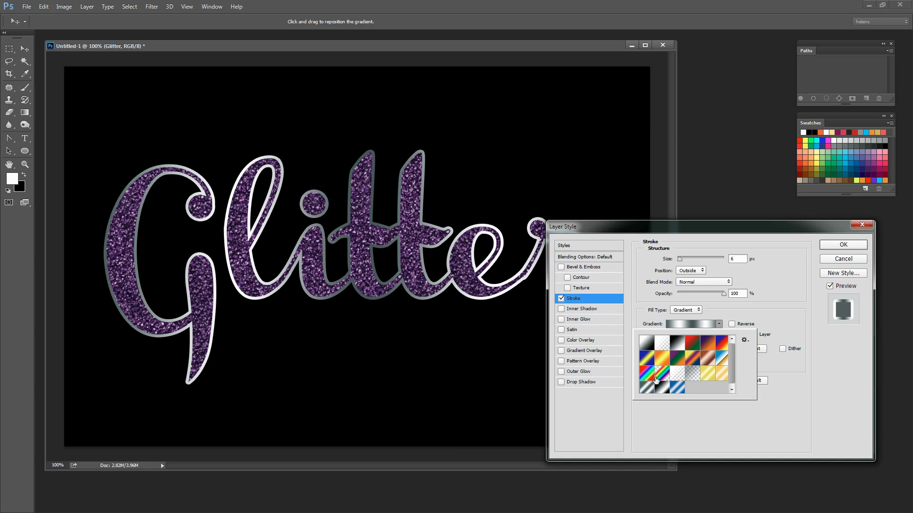
# Step: Edit the Silver stroke gradient, moving its first white stop close to the start and adding more white stops along the bar
pyautogui.click(685, 329)
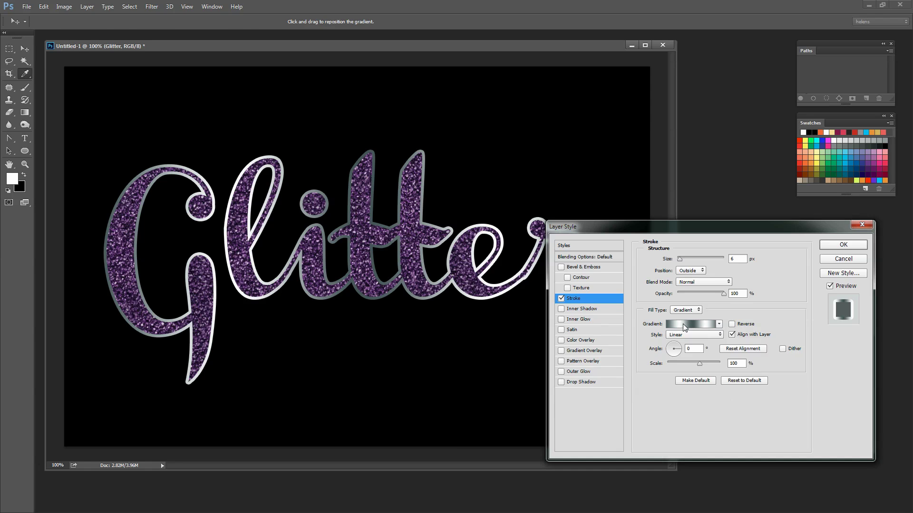
pyautogui.click(685, 329)
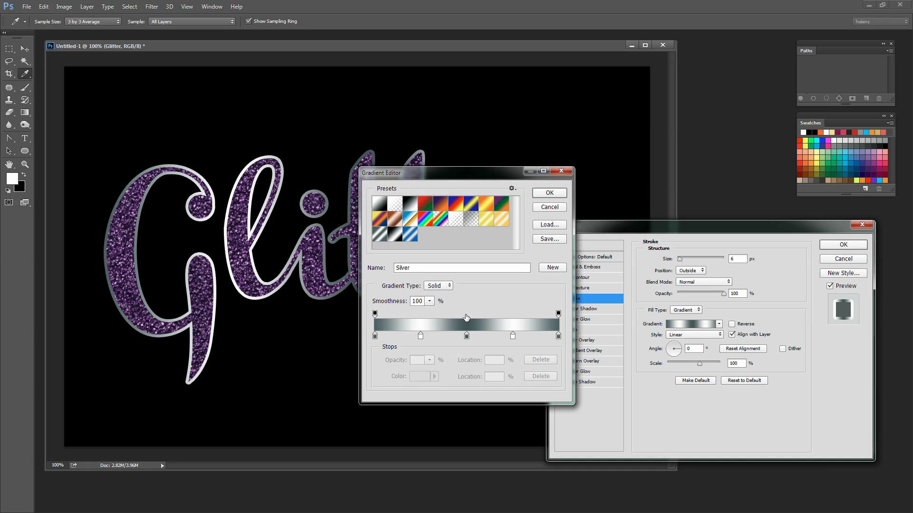
pyautogui.moveTo(420, 336); pyautogui.dragTo(383, 336)
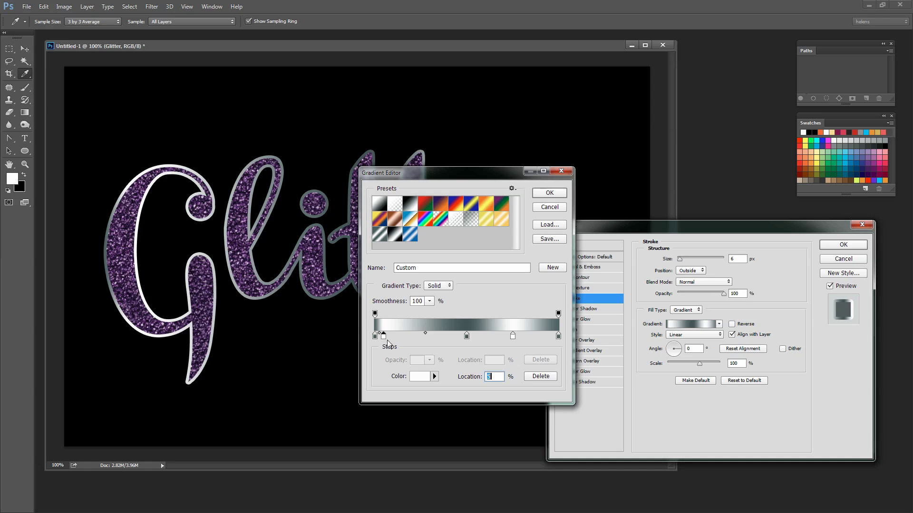
pyautogui.click(394, 338)
pyautogui.moveTo(394, 337); pyautogui.dragTo(396, 337)
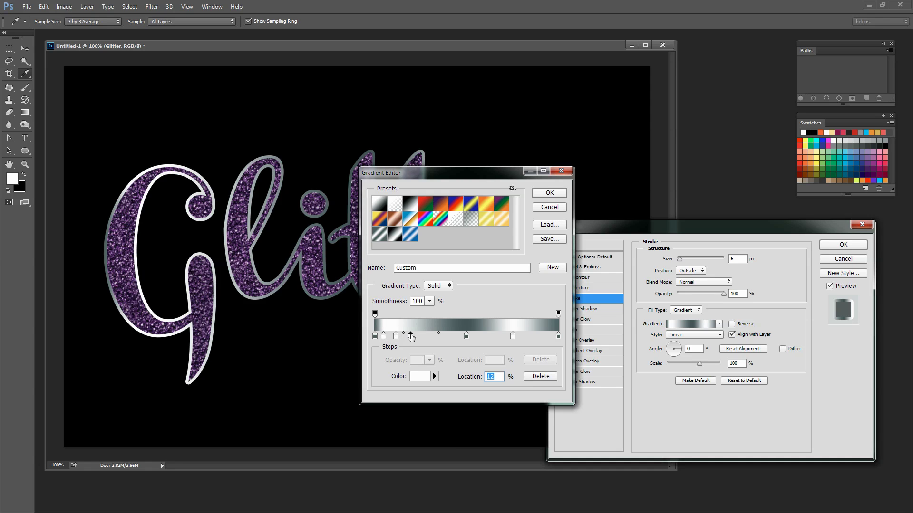
pyautogui.click(411, 338)
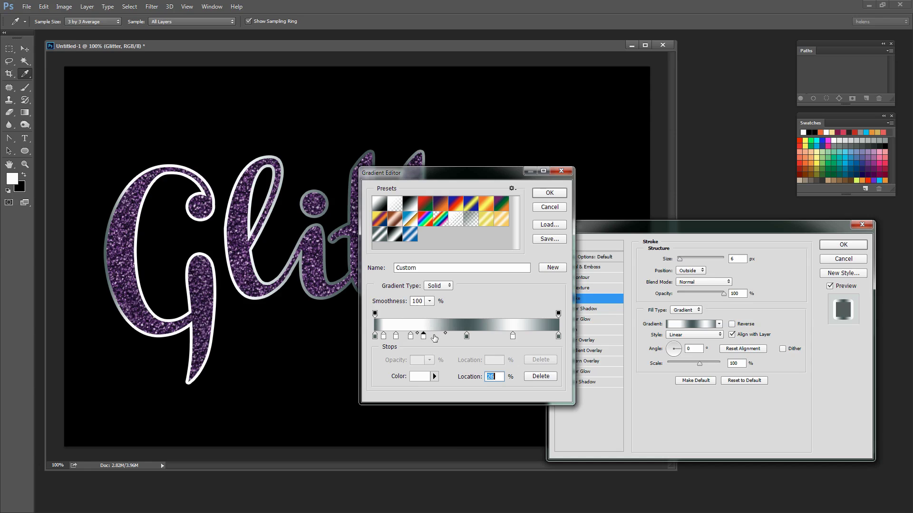
pyautogui.click(437, 336)
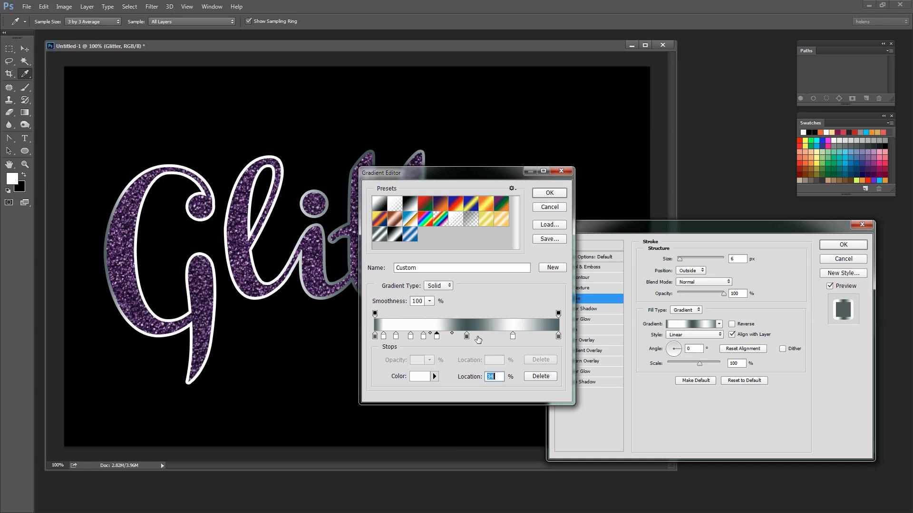
pyautogui.click(480, 337)
pyautogui.click(492, 337)
pyautogui.click(527, 337)
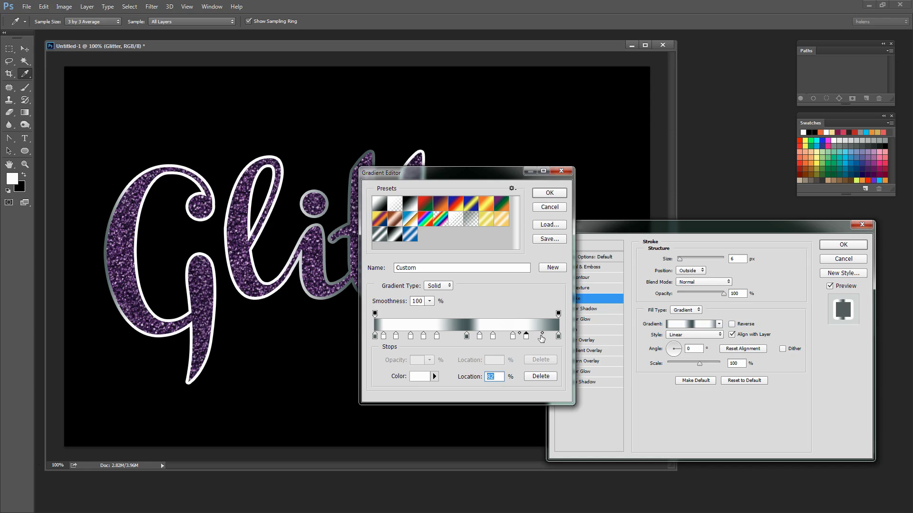
pyautogui.click(541, 337)
# Step: Add dark grey stops between the gradient's white stops and fill the middle gap with alternating stops, including dark at 41% and white at 45%
pyautogui.moveTo(559, 337); pyautogui.dragTo(387, 337)
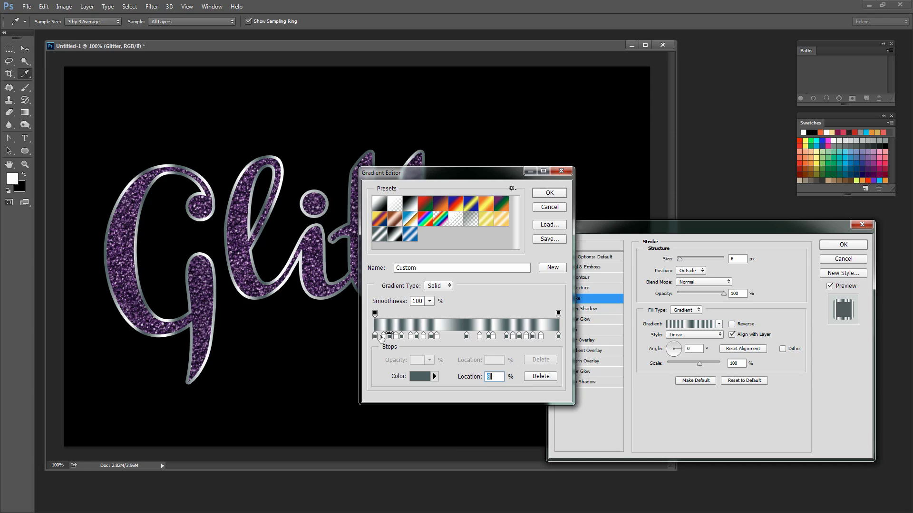
pyautogui.click(450, 337)
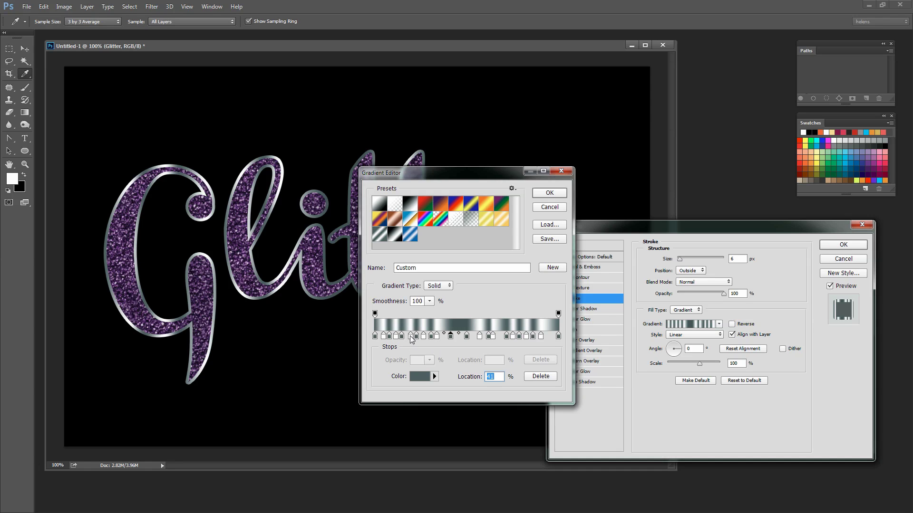
pyautogui.click(455, 337)
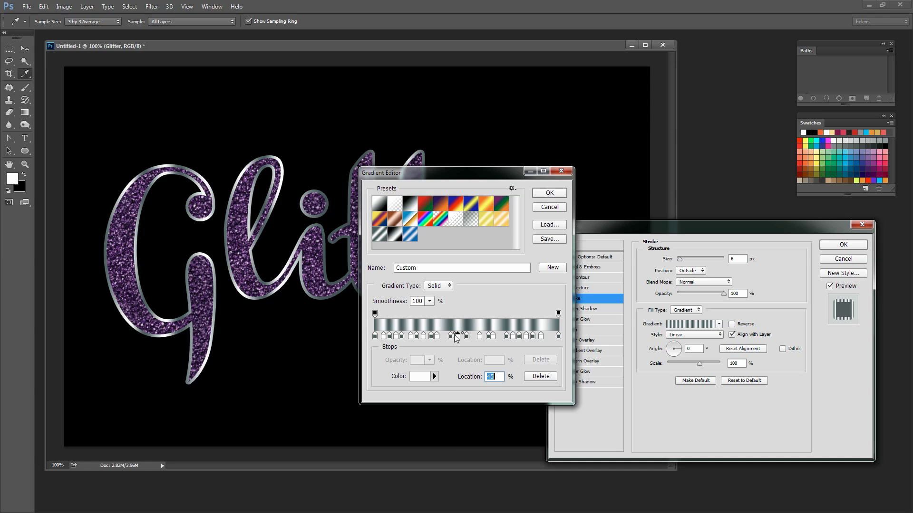
pyautogui.moveTo(431, 337); pyautogui.dragTo(438, 339)
pyautogui.click(444, 336)
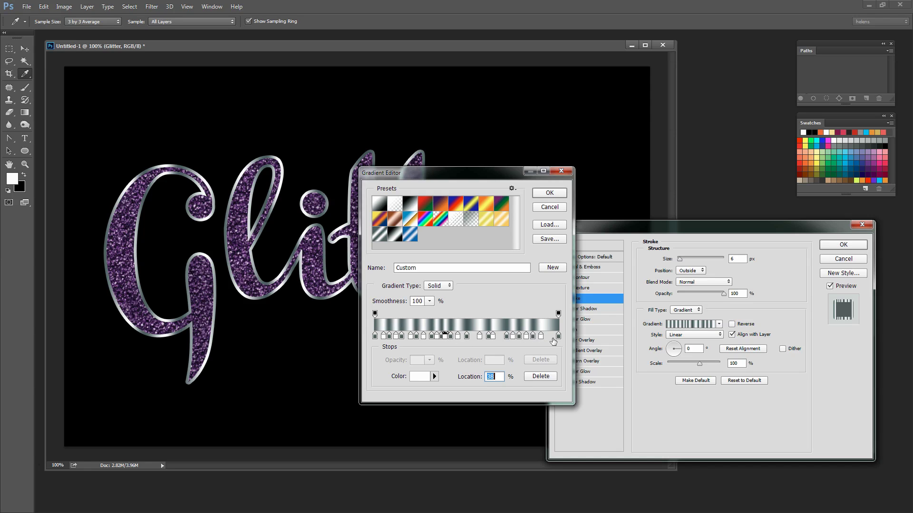
# Step: Add alternating stops near the end of the gradient, including a dark grey one at 92%, and accept the custom gradient
pyautogui.click(547, 336)
pyautogui.moveTo(547, 335); pyautogui.dragTo(554, 338)
pyautogui.click(558, 336)
pyautogui.click(545, 336)
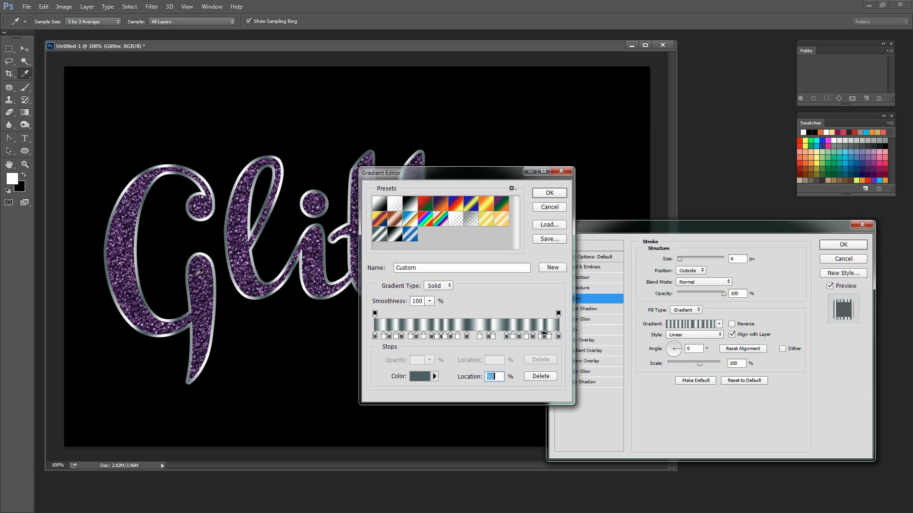
pyautogui.moveTo(416, 180); pyautogui.dragTo(532, 209)
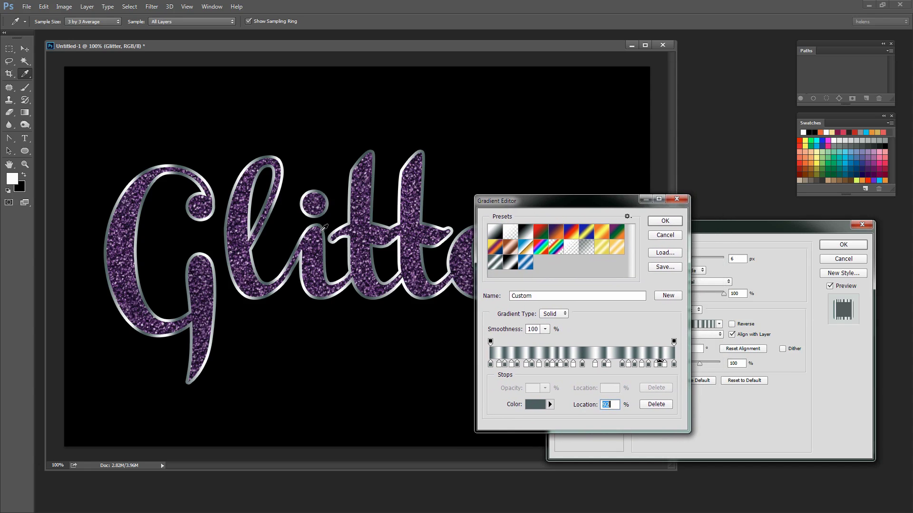
pyautogui.click(665, 222)
# Step: Set the stroke size to 3 px, tilt the gradient to a slight negative angle, and apply the layer style
pyautogui.moveTo(679, 263); pyautogui.dragTo(678, 260)
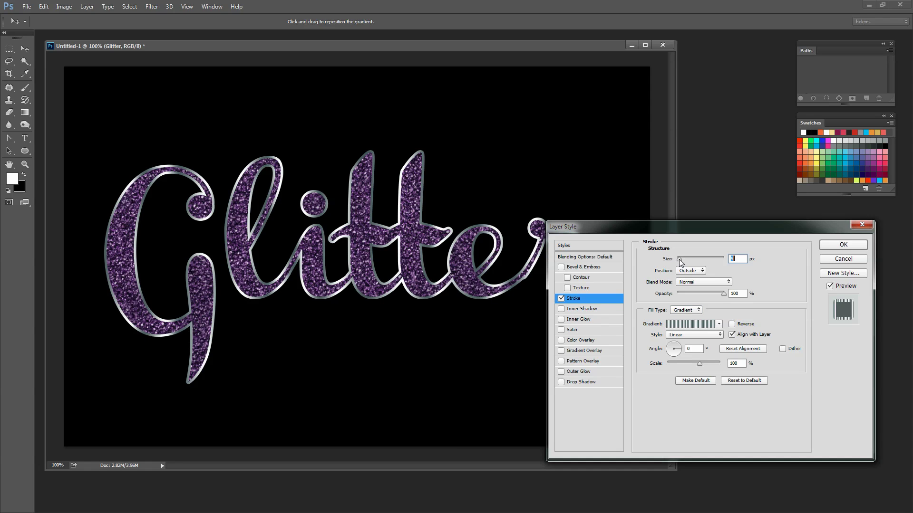
pyautogui.moveTo(679, 260); pyautogui.dragTo(678, 261)
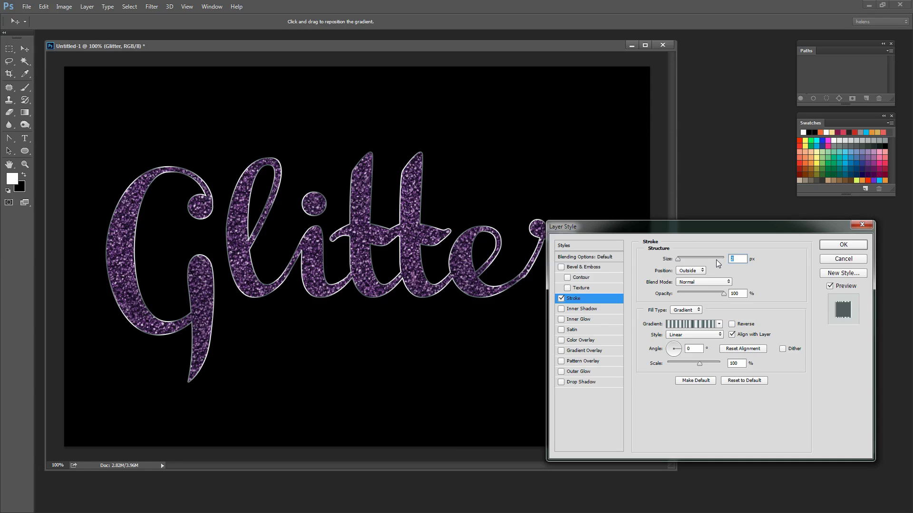
pyautogui.write('3')
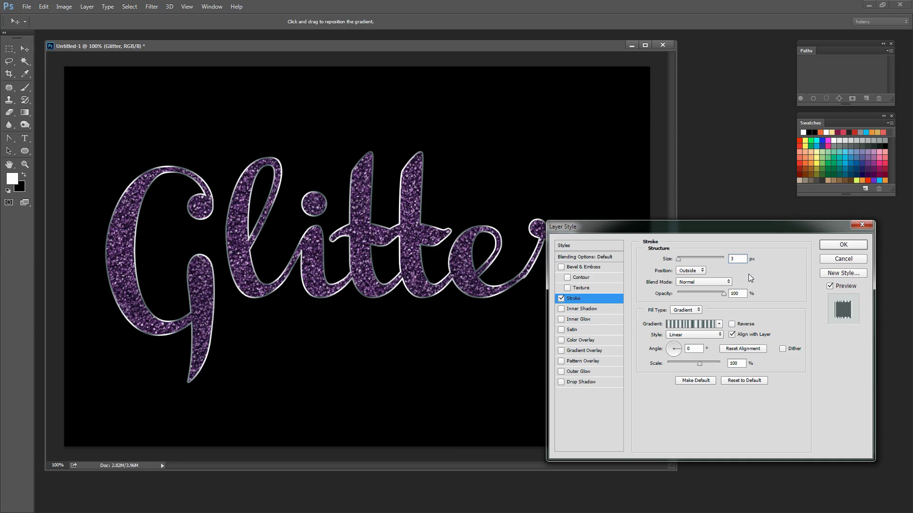
pyautogui.click(671, 354)
pyautogui.moveTo(672, 356); pyautogui.dragTo(685, 355)
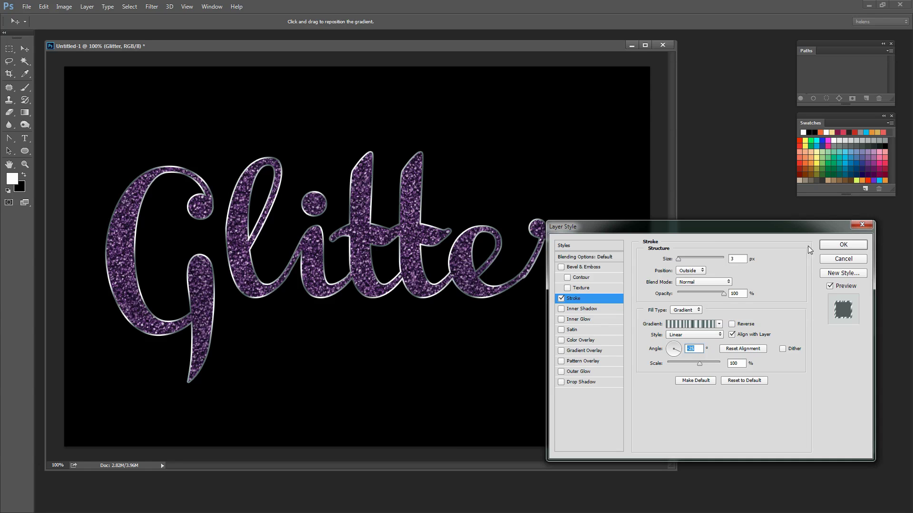
pyautogui.click(841, 245)
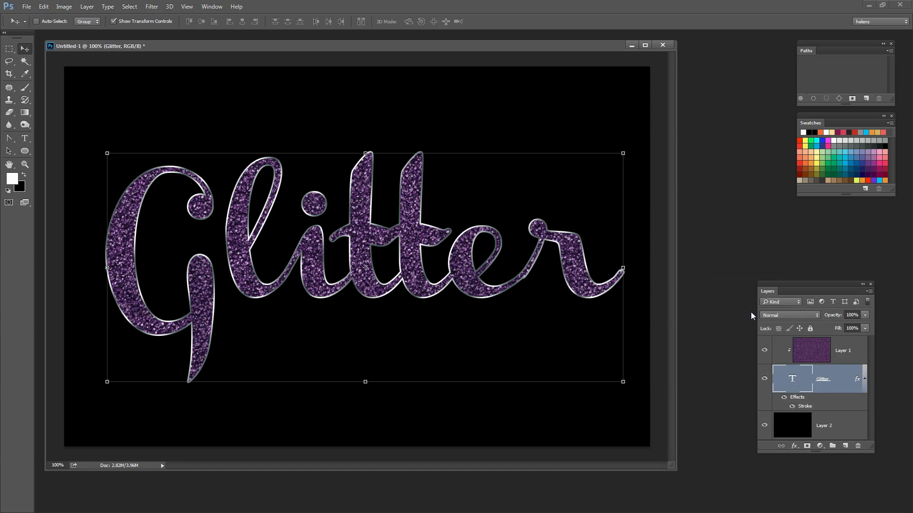
# Step: Add a new layer above Layer 1 and open the preset brushes of the Brush tool
pyautogui.click(842, 360)
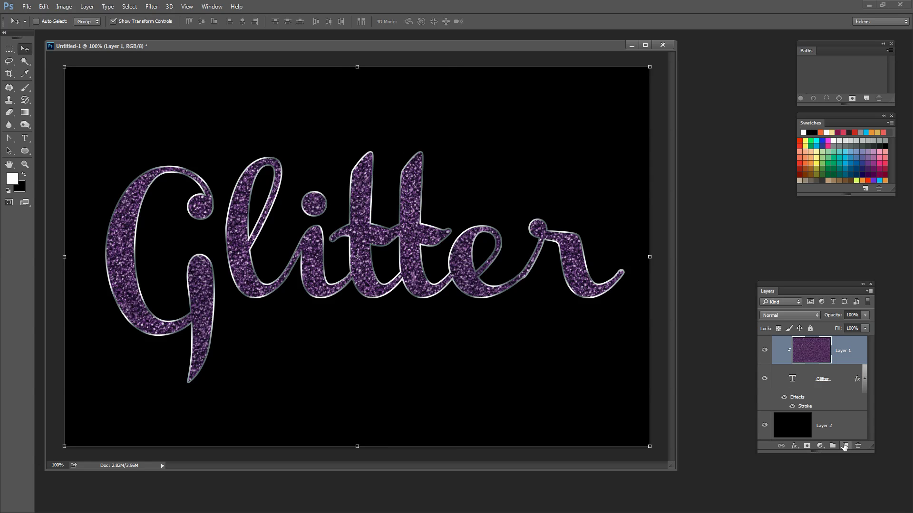
pyautogui.click(844, 446)
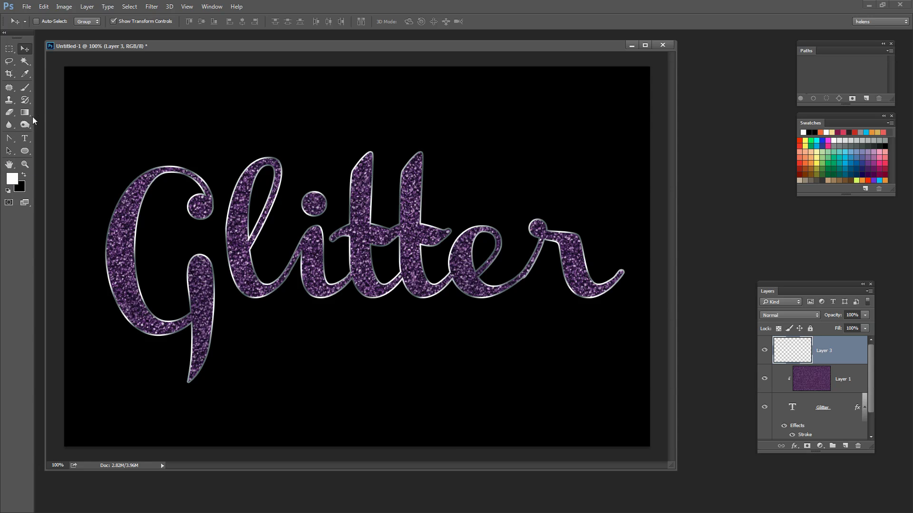
pyautogui.click(25, 92)
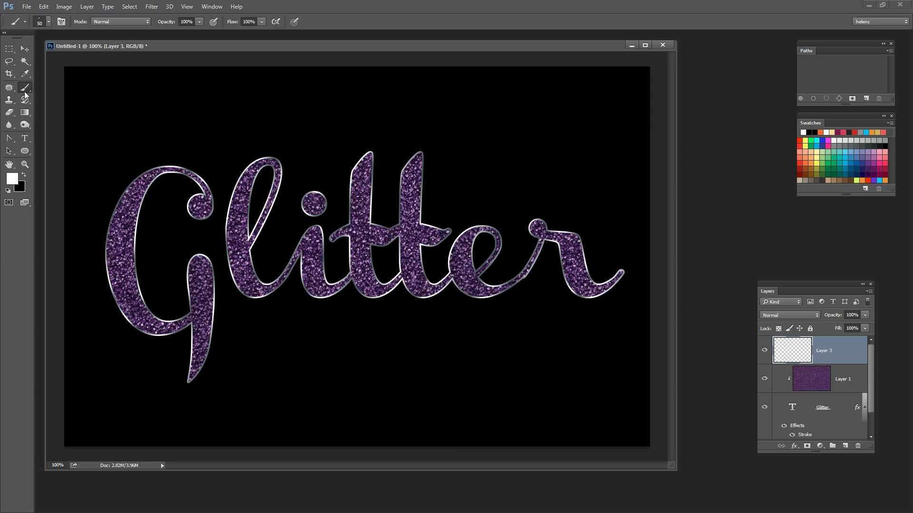
pyautogui.click(48, 22)
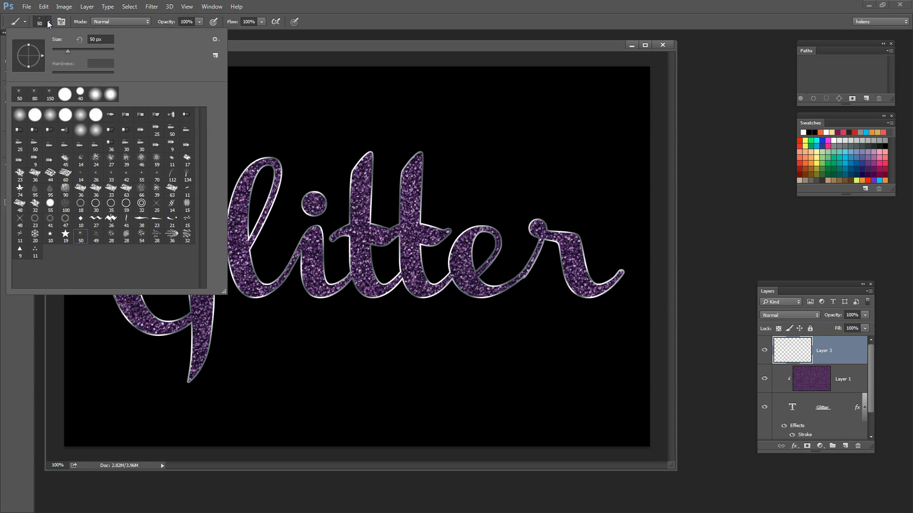
pyautogui.click(215, 40)
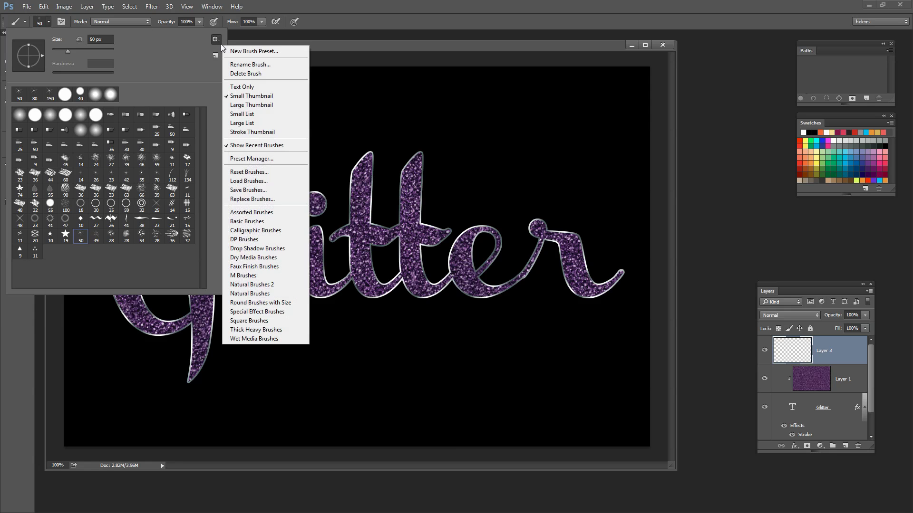
pyautogui.click(255, 215)
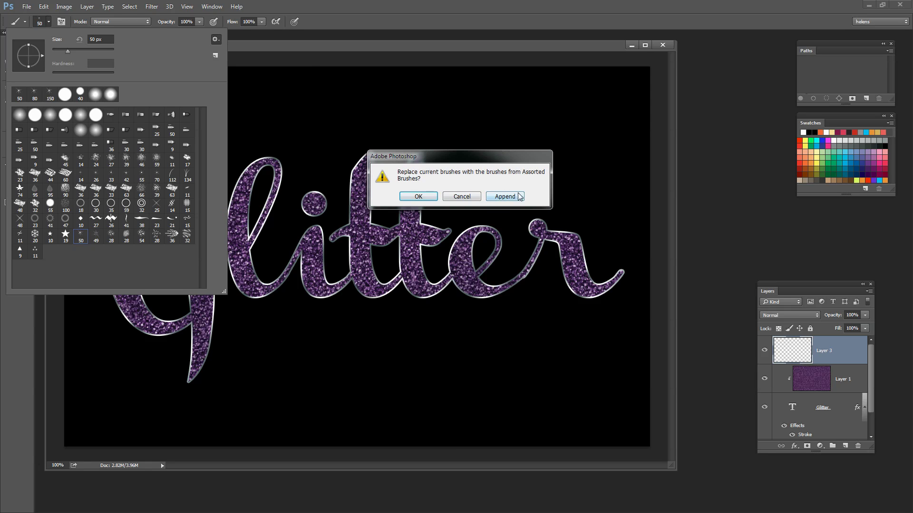
pyautogui.click(461, 197)
# Step: Choose the 50 px Starburst - Small brush
pyautogui.click(80, 238)
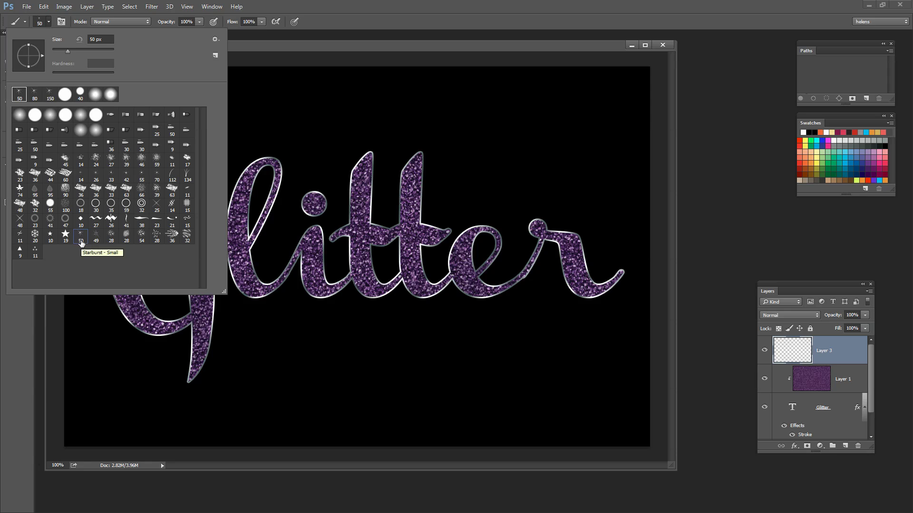
pyautogui.moveTo(81, 242); pyautogui.dragTo(83, 246)
pyautogui.click(258, 46)
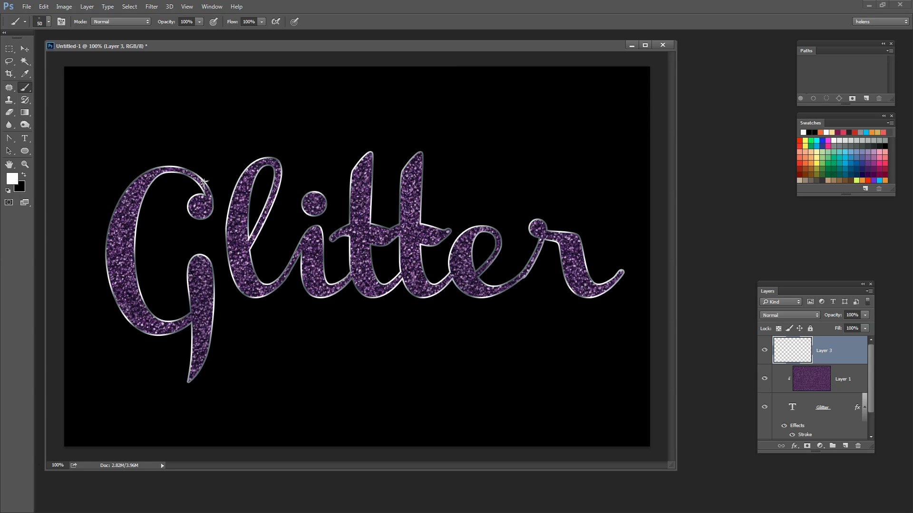
# Step: Stamp white starburst sparkles on Layer 3 along the edges of the Glitter letters
pyautogui.click(204, 181)
pyautogui.click(318, 194)
pyautogui.click(267, 157)
pyautogui.click(263, 154)
pyautogui.click(316, 192)
pyautogui.click(430, 297)
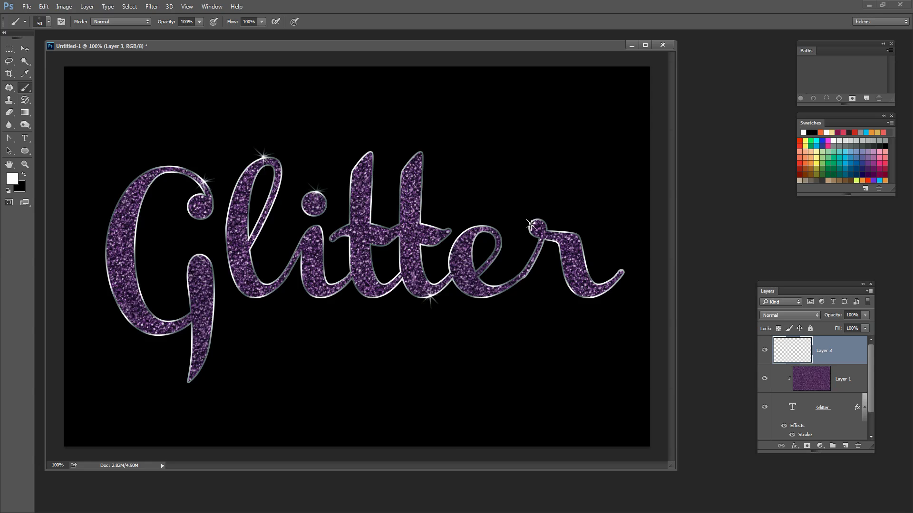
pyautogui.click(531, 223)
pyautogui.click(208, 258)
pyautogui.click(257, 298)
pyautogui.click(364, 155)
pyautogui.click(585, 260)
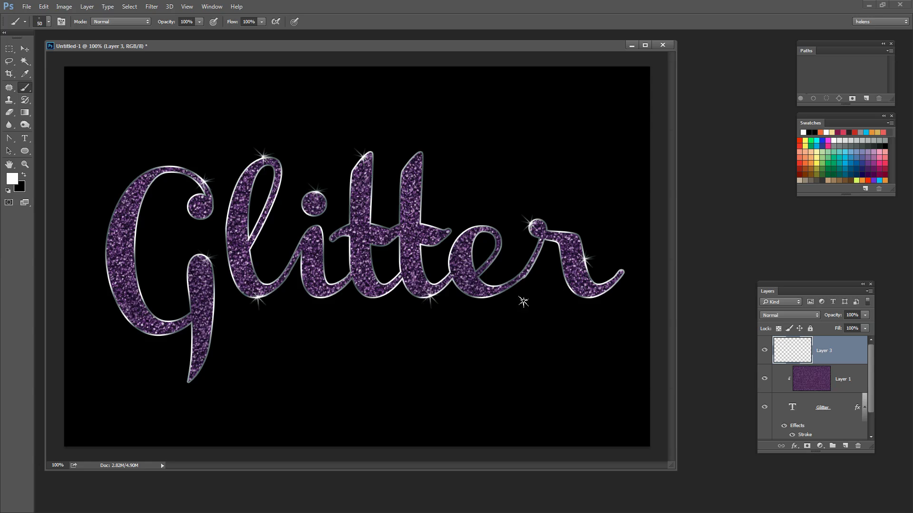
pyautogui.click(474, 246)
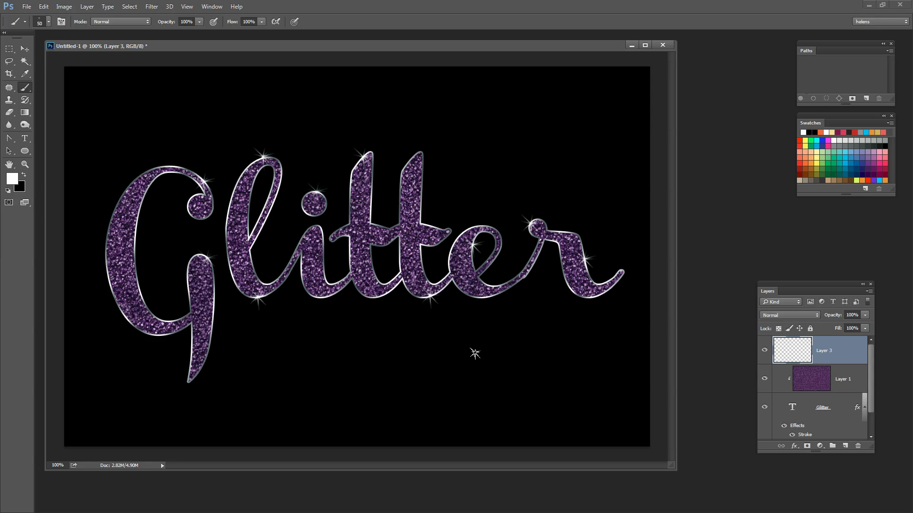